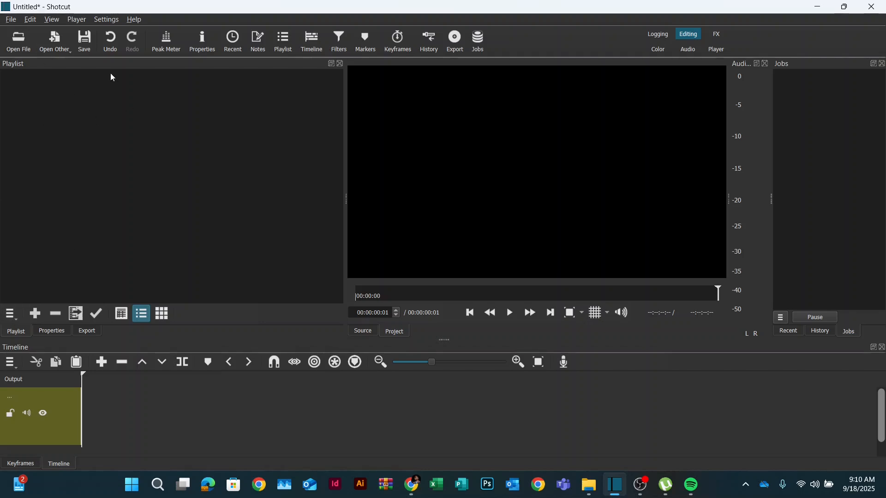
- Save the new project as "football commercial" in the Video editing activity folder
left_click(11, 19)
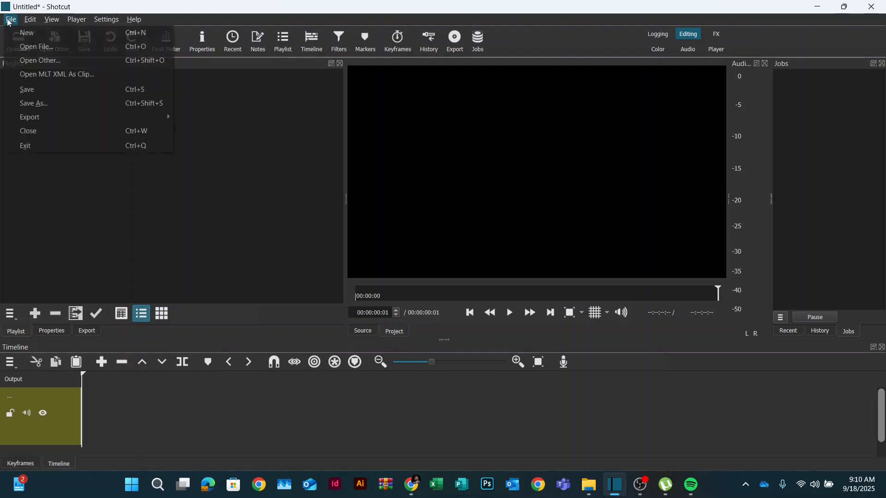
left_click(23, 90)
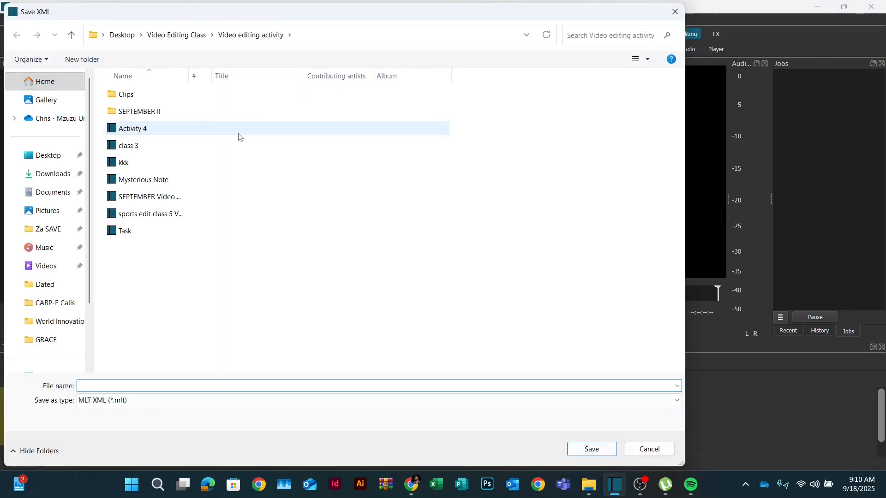
type("foota")
key("BackSpace")
type("ball comercial")
left_click(116, 388)
type("m")
left_click(614, 453)
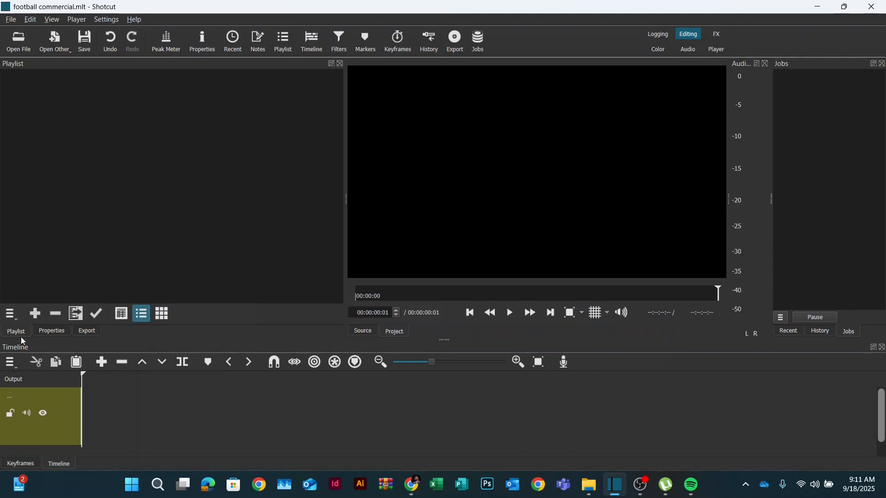
- Open the playlist's Add Files dialog, enter the SEPTEMBER II folder and switch to extra large icons
left_click(16, 319)
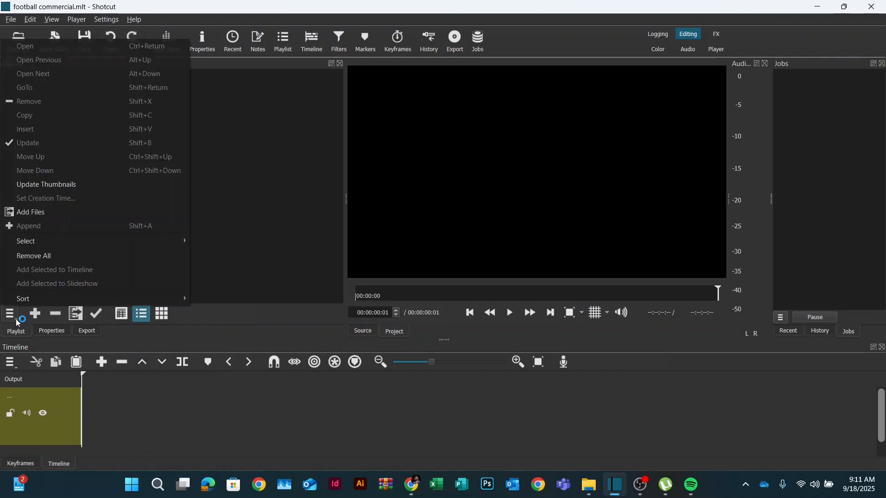
left_click(275, 187)
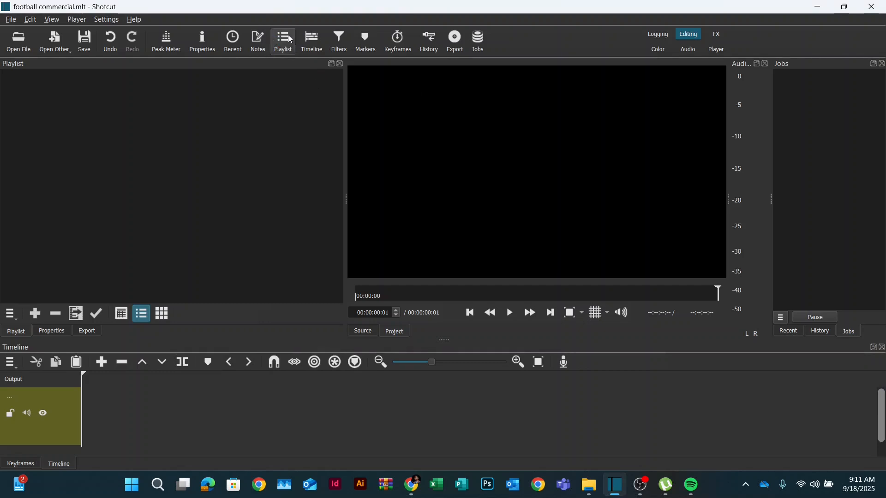
left_click(13, 319)
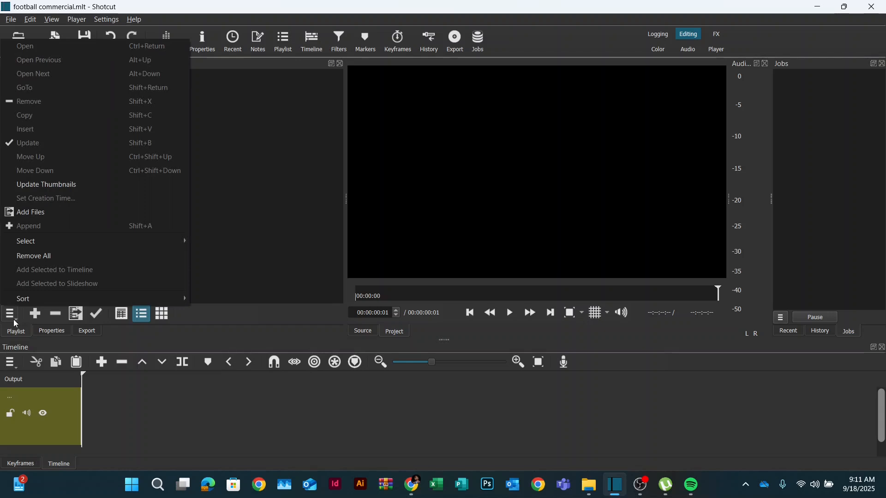
left_click(39, 213)
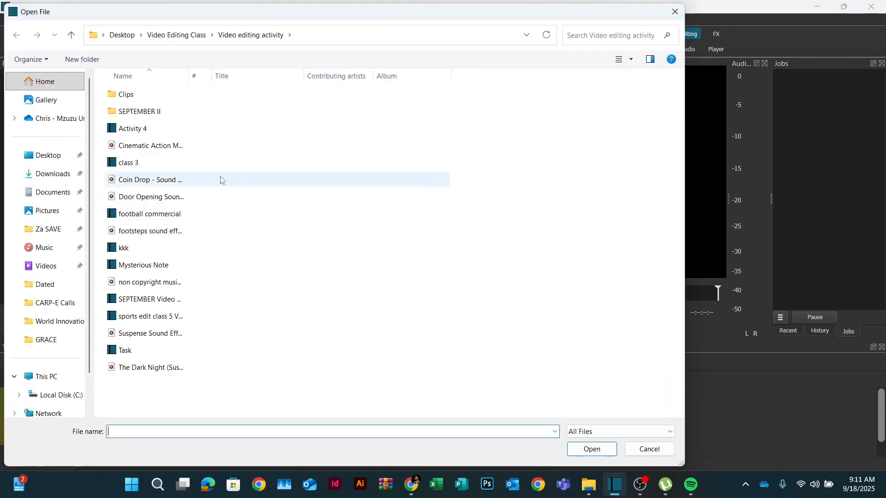
double_click(148, 112)
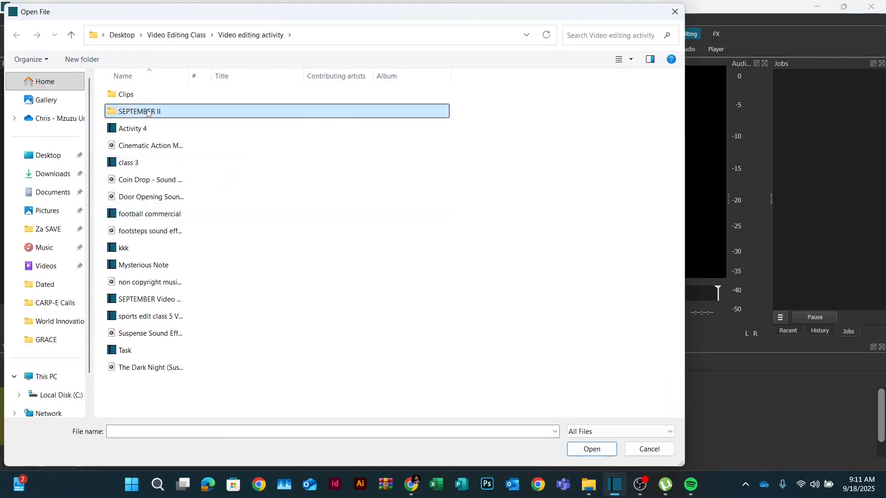
right_click(229, 297)
mouse_move(275, 305)
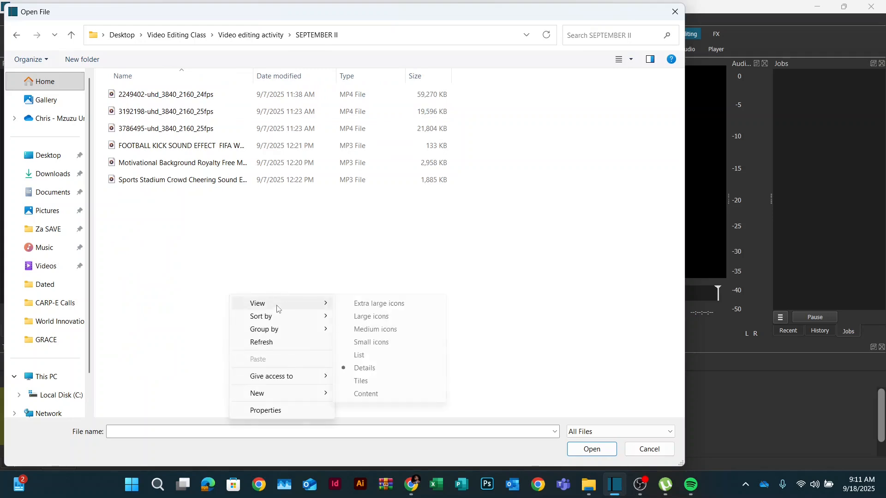
left_click(383, 306)
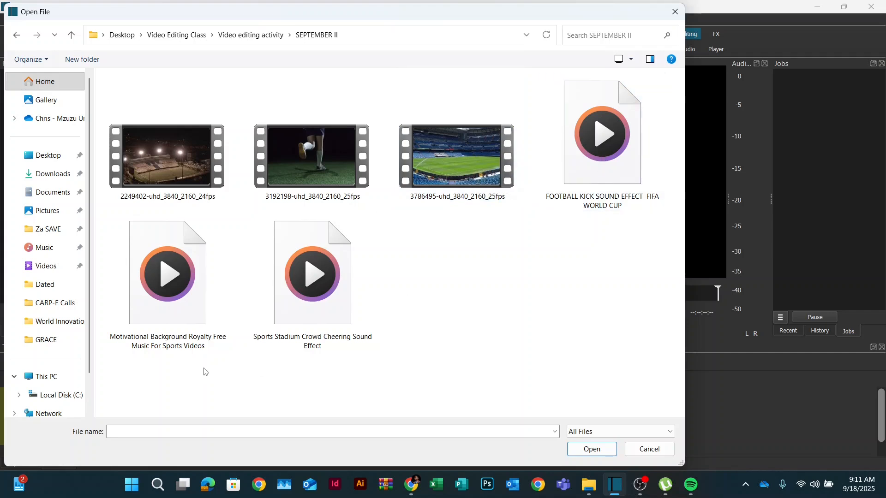
- Select all six video and audio files in SEPTEMBER II and add them to the playlist
left_click(592, 159)
left_click(283, 339)
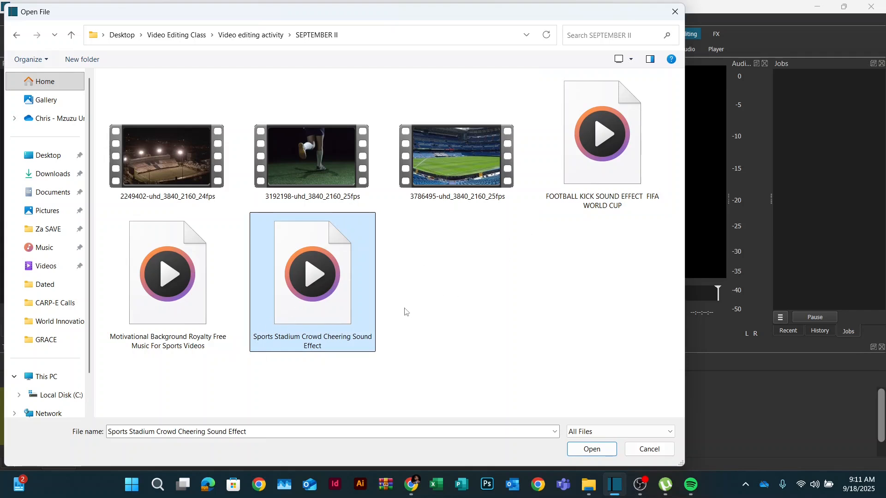
left_click(177, 294)
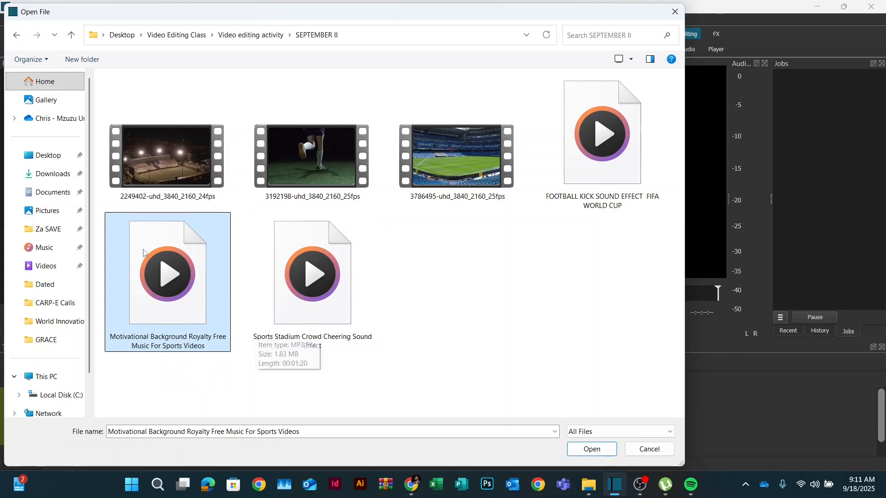
left_click(143, 144)
left_click(313, 268, "shift")
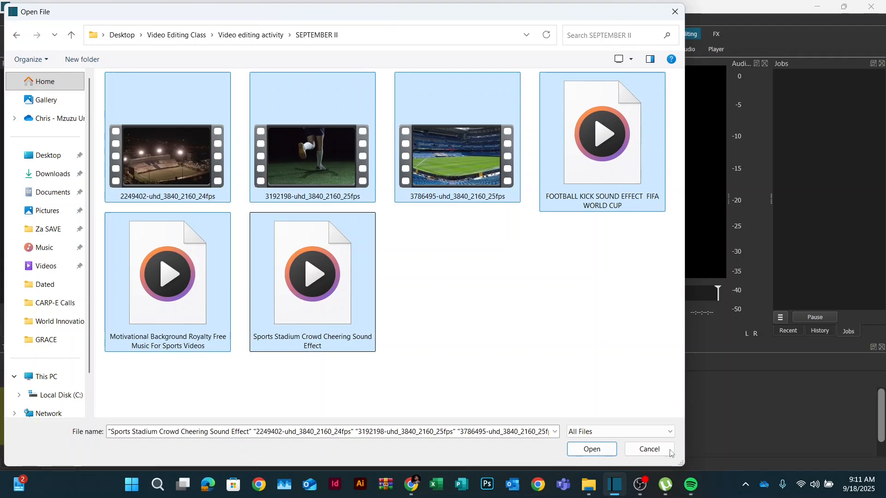
left_click(589, 451)
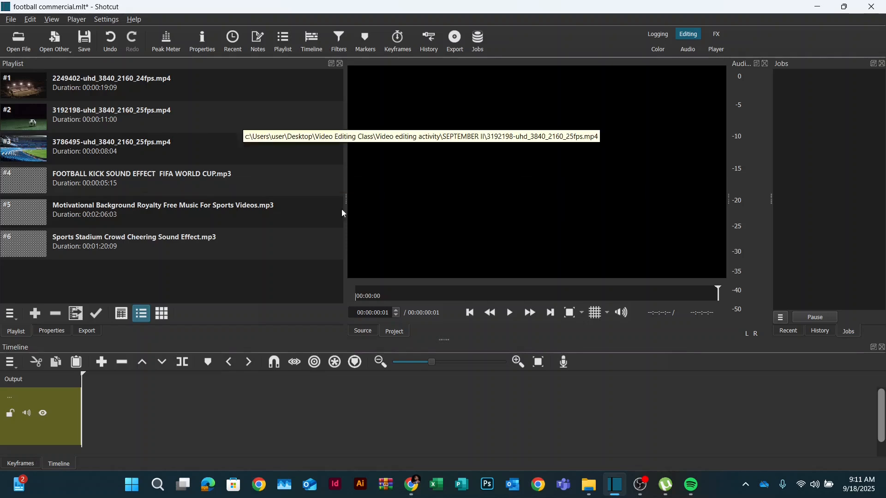
- Place the 2249402 stadium clip onto the timeline's video track
left_click(97, 81)
left_click_drag(85, 87, 177, 400)
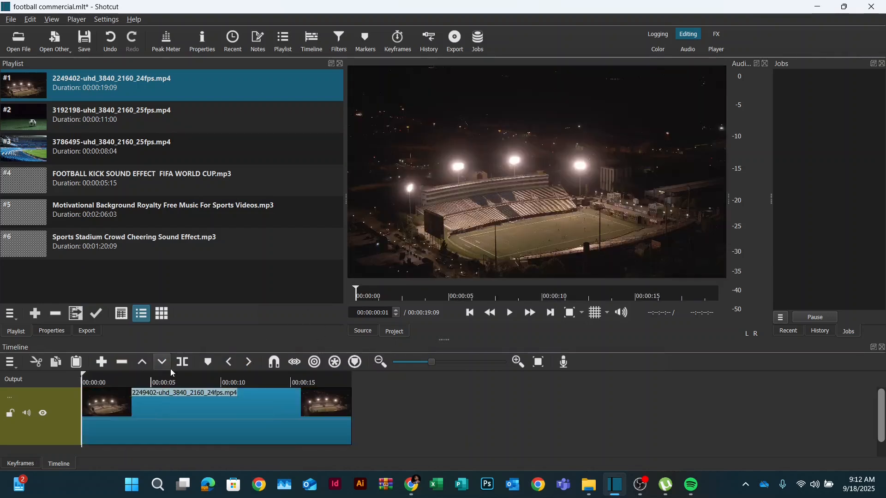
- Play the stadium clip from its start in the preview to review it
left_click(196, 402)
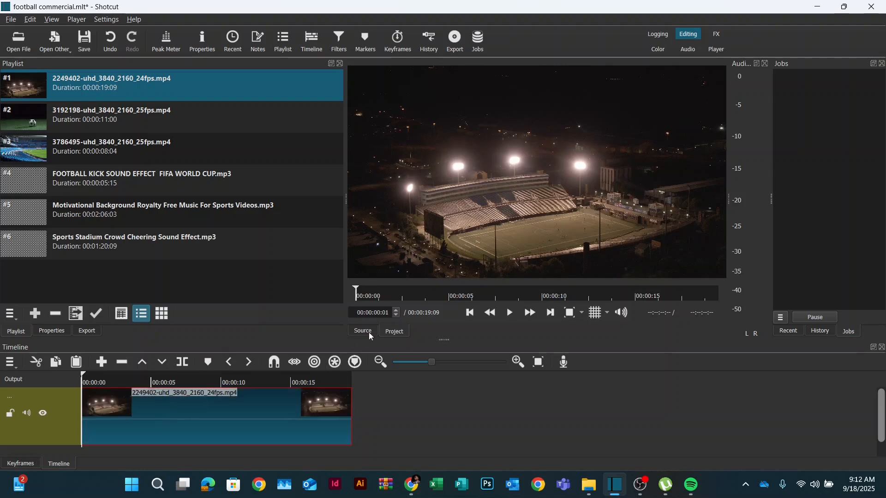
left_click(475, 317)
key("space")
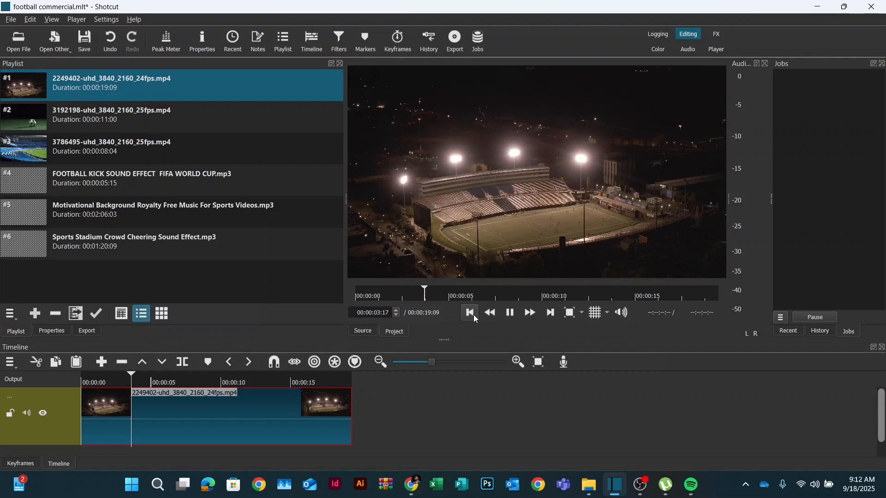
key("space")
left_click(380, 313)
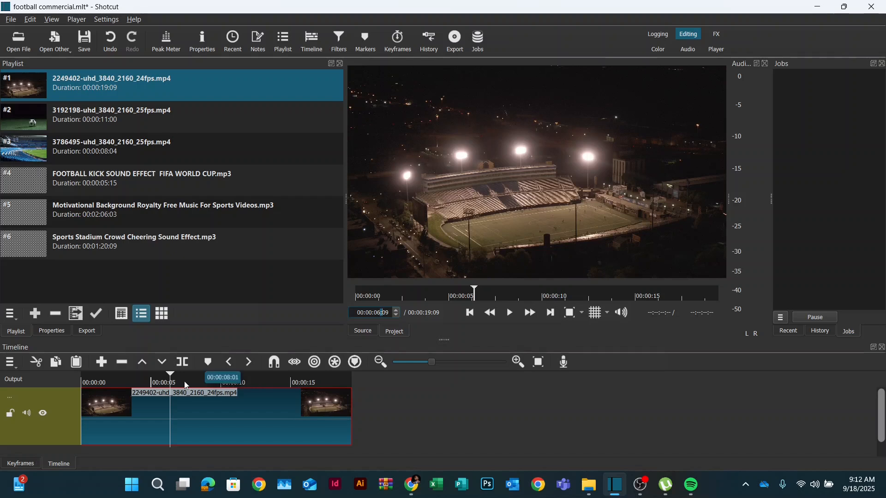
- Try splitting the stadium clip at about 5 seconds, then undo the split
left_click_drag(170, 377, 162, 378)
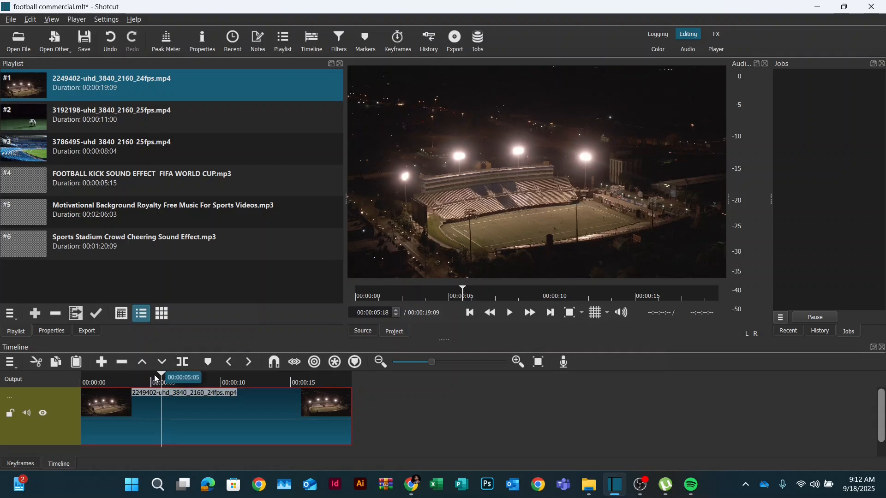
left_click(155, 378)
left_click(190, 428)
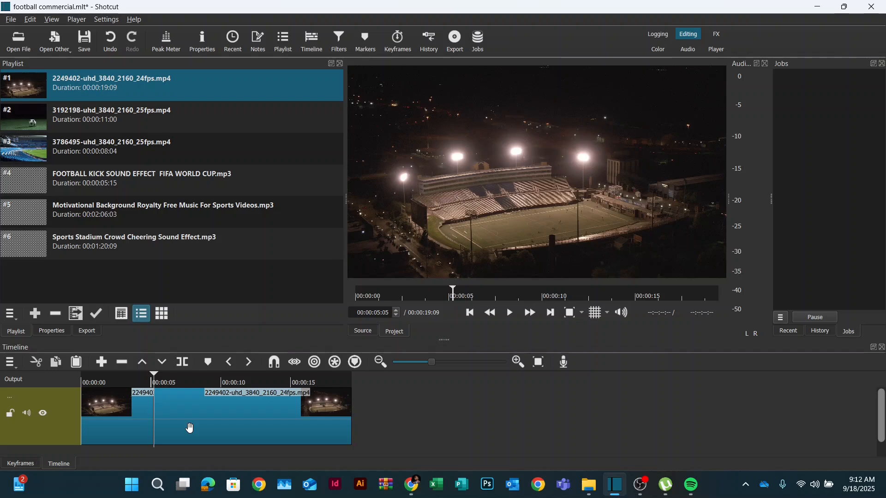
key("ctrl+z")
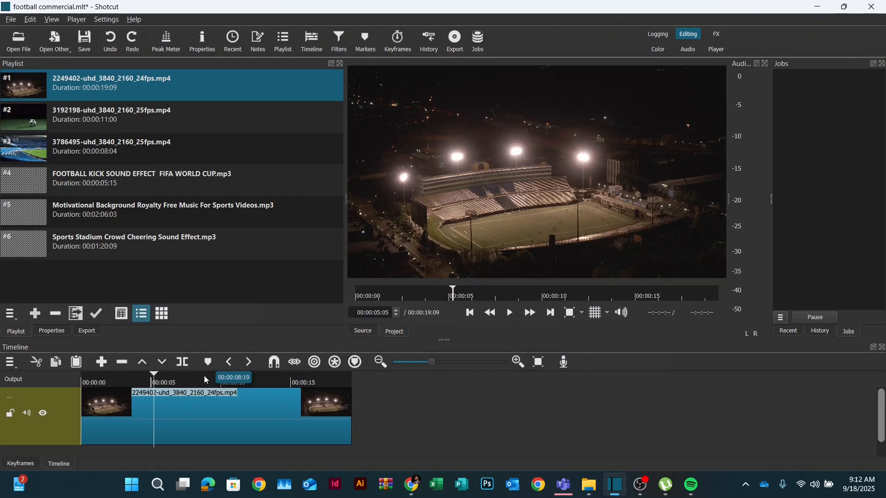
- Append the 3192198 kicking clip after the stadium clip on the timeline
left_click(204, 380)
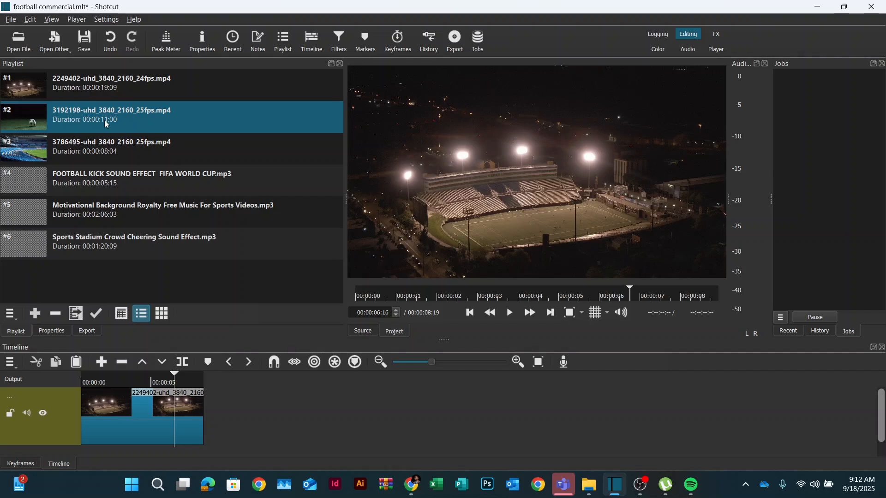
left_click_drag(106, 124, 279, 409)
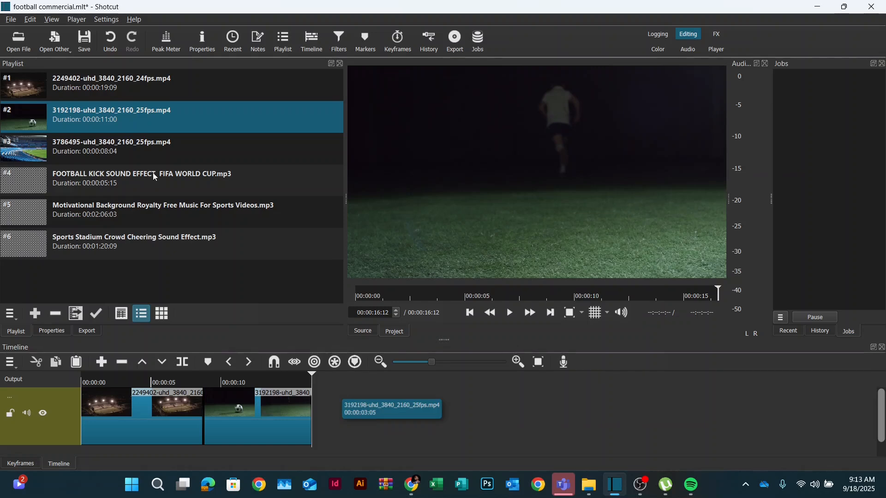
key("Down")
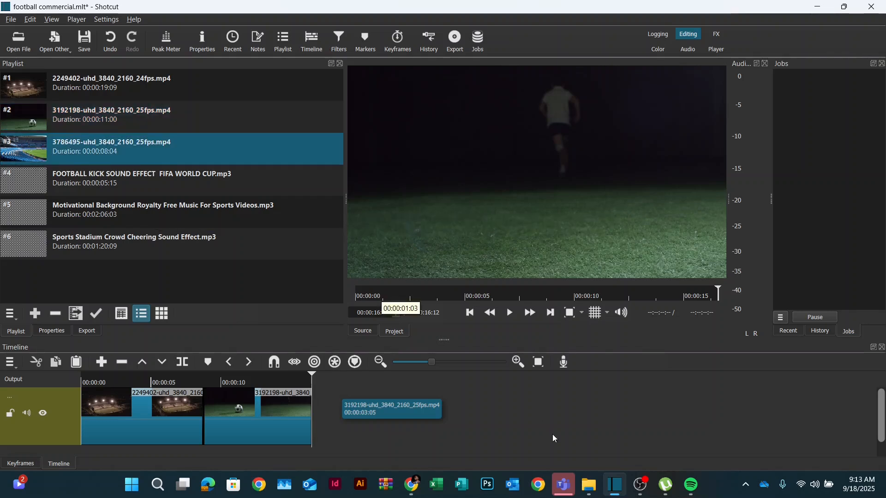
- Bring the 9502513 clip in from File Explorer and place it at the end of the timeline
left_click(594, 487)
left_click(594, 488)
left_click_drag(77, 185, 341, 423)
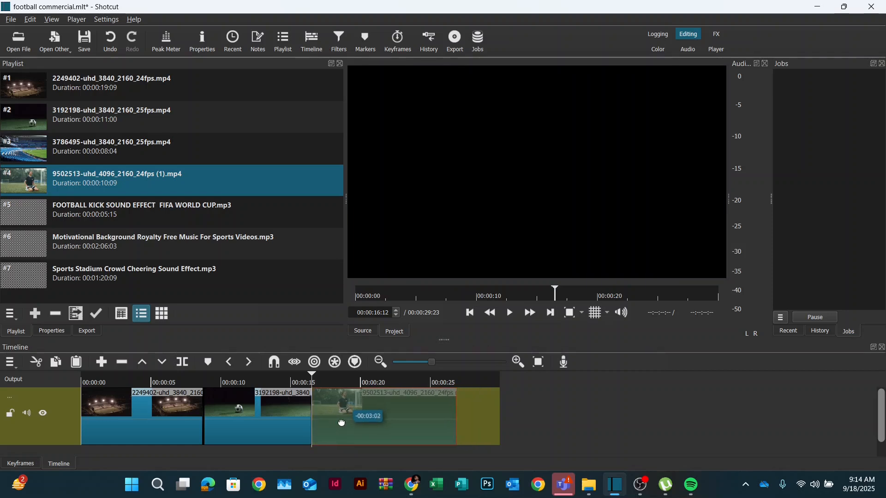
left_click_drag(342, 423, 341, 423)
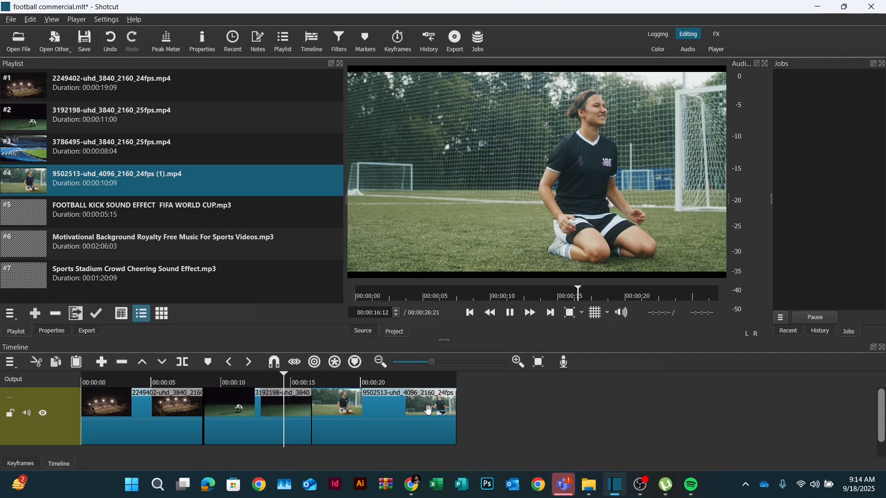
- Scrub the playhead along the timeline to preview the assembled clips
left_click(298, 382)
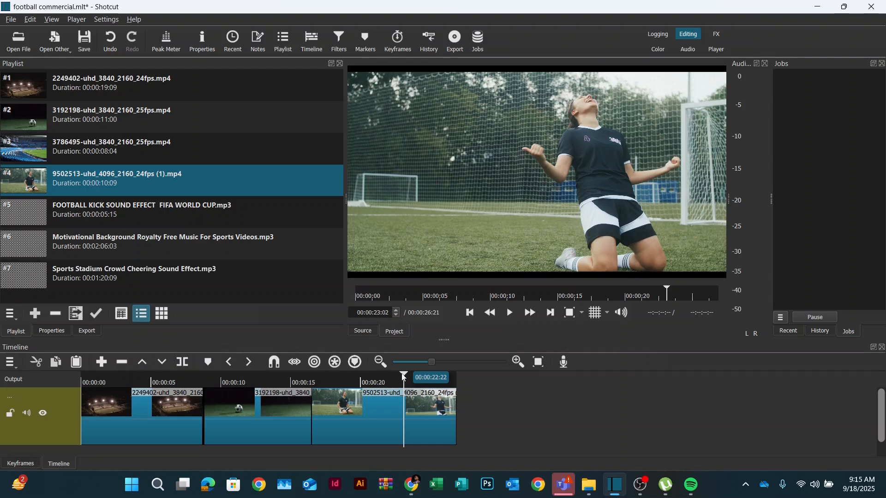
left_click_drag(404, 377, 353, 379)
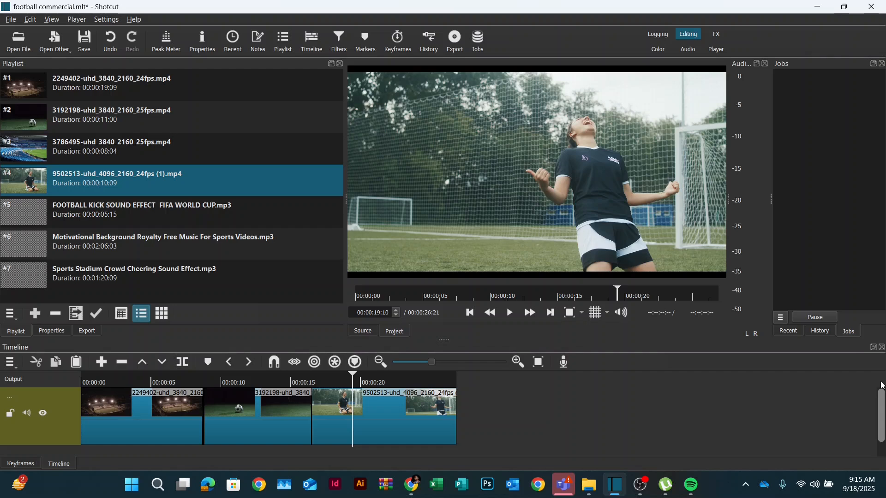
- Insert an additional track into the timeline
left_click_drag(882, 386, 881, 455)
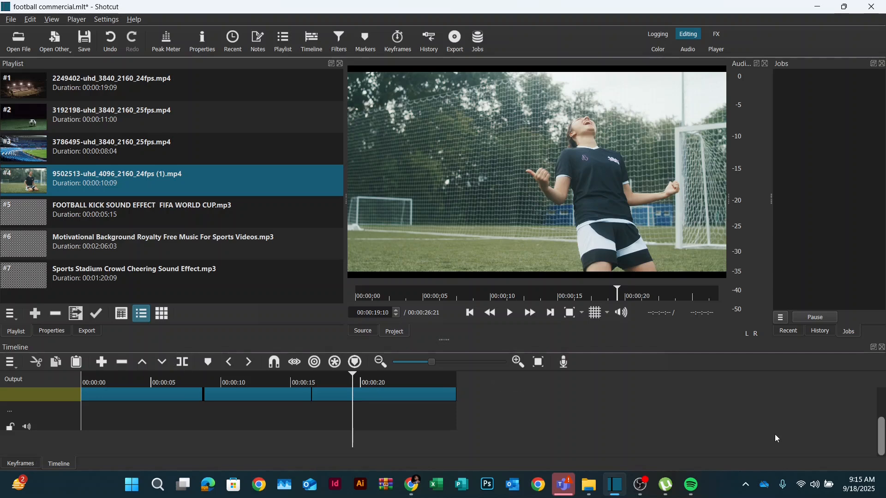
left_click(10, 363)
mouse_move(44, 380)
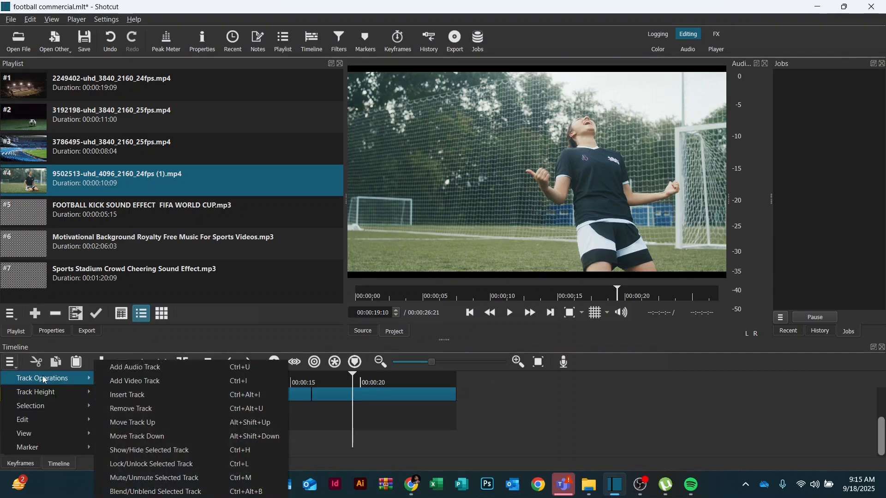
left_click(134, 395)
scroll(883, 441, "down", 2)
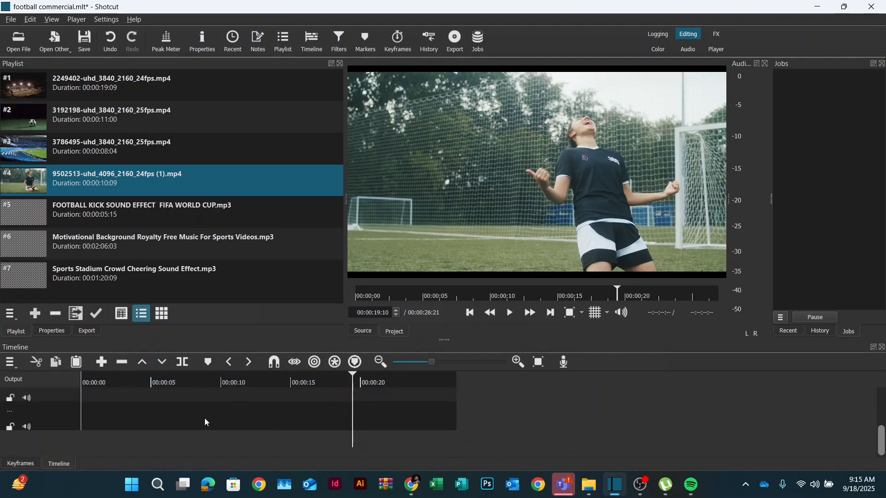
- Place the Motivational Background music on the audio track starting around 11 seconds
left_click(112, 222)
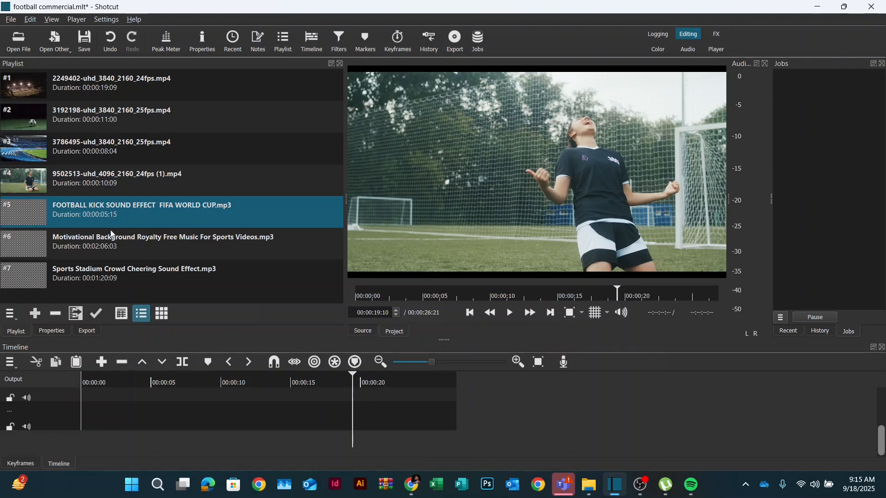
left_click(107, 248)
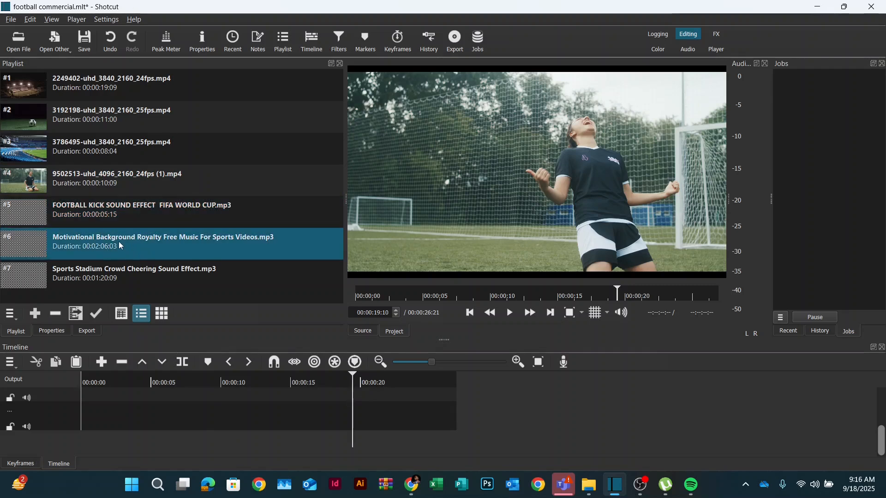
left_click_drag(105, 237, 233, 414)
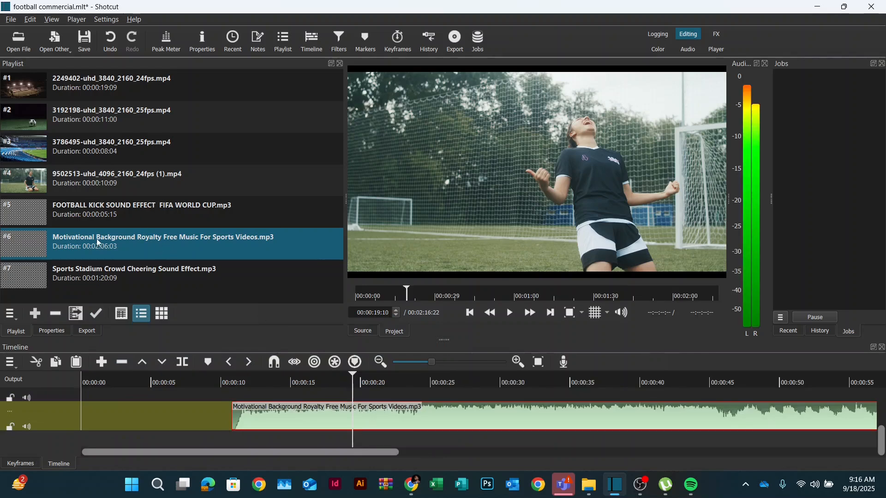
- Move the music clip to the timeline start, then split it at the video's end and delete the excess part
left_click_drag(445, 415, 277, 416)
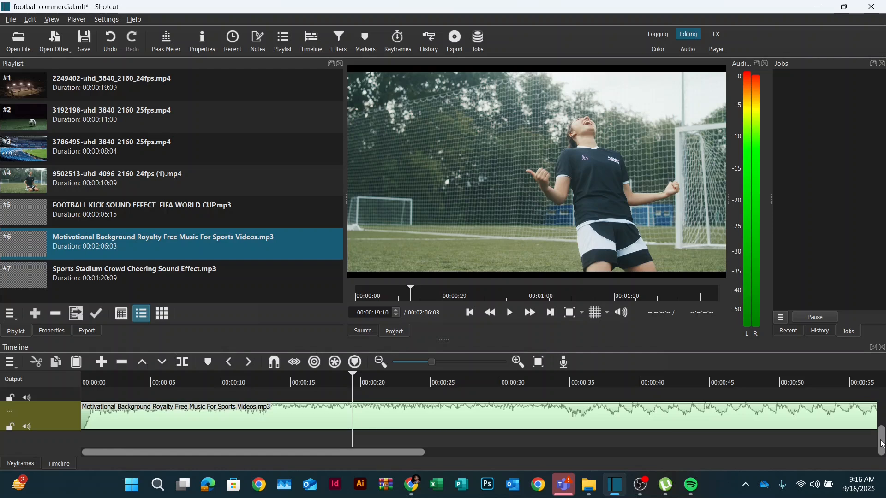
left_click_drag(881, 444, 882, 395)
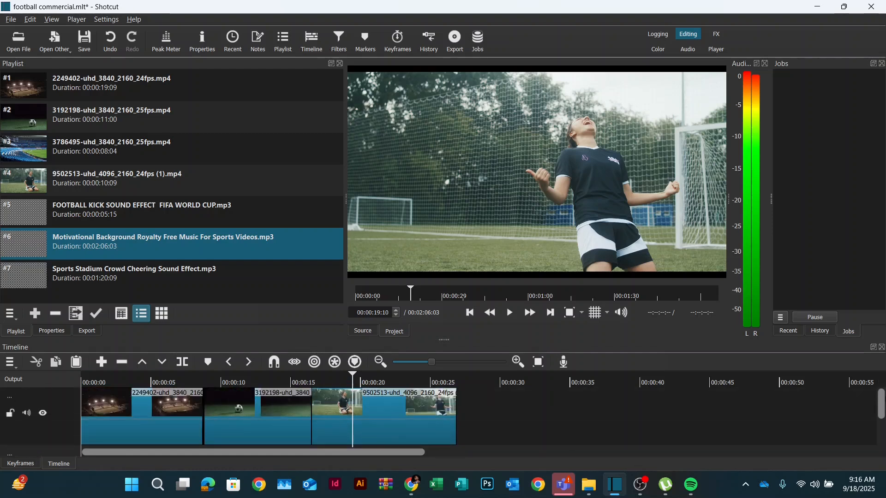
left_click(419, 382)
key("End")
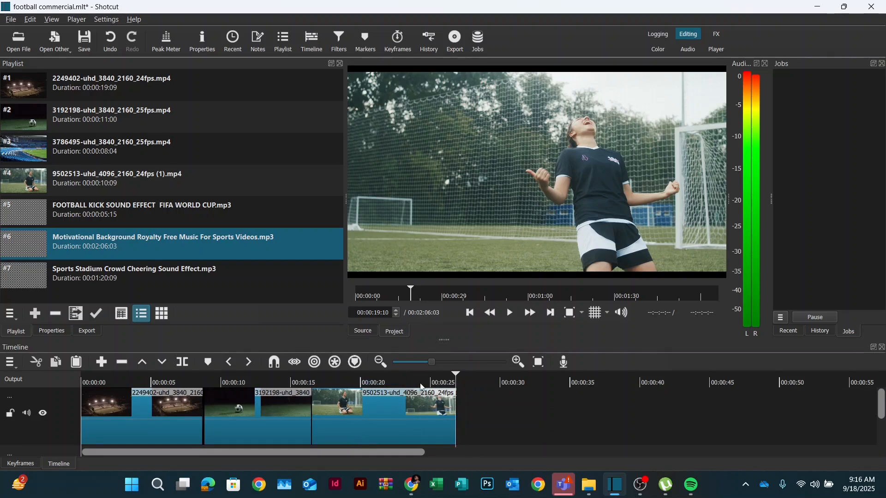
left_click(424, 383)
left_click(458, 382)
left_click(457, 382)
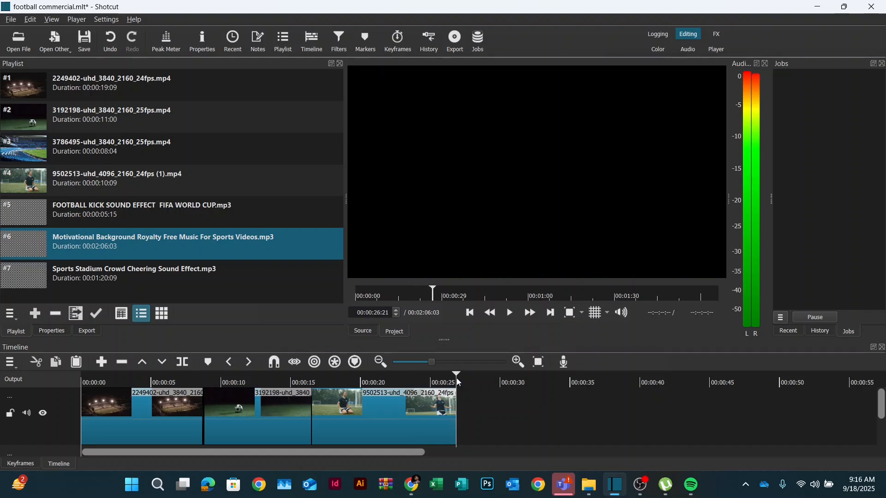
key("Left")
left_click_drag(881, 414, 855, 468)
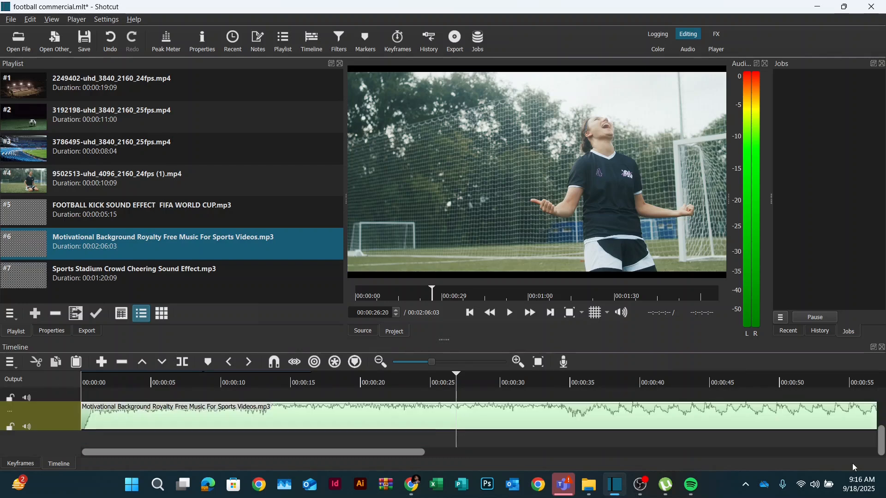
left_click(318, 404)
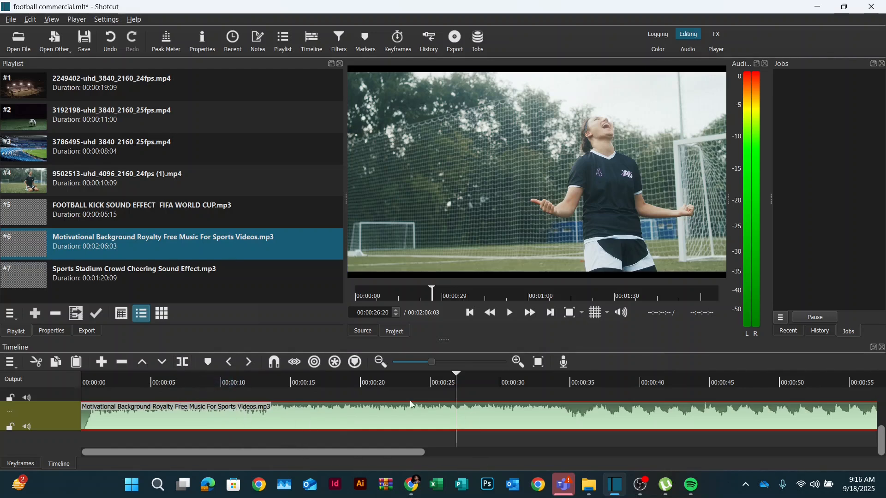
left_click(183, 362)
left_click(492, 426)
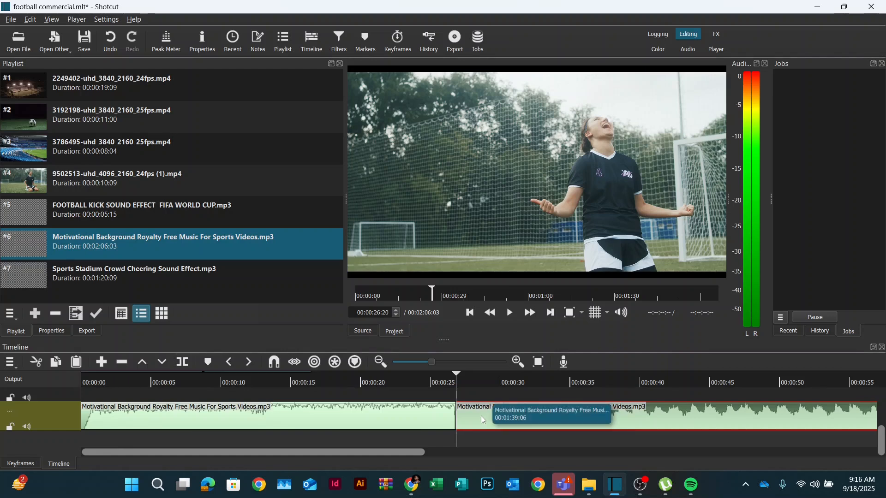
key("Delete")
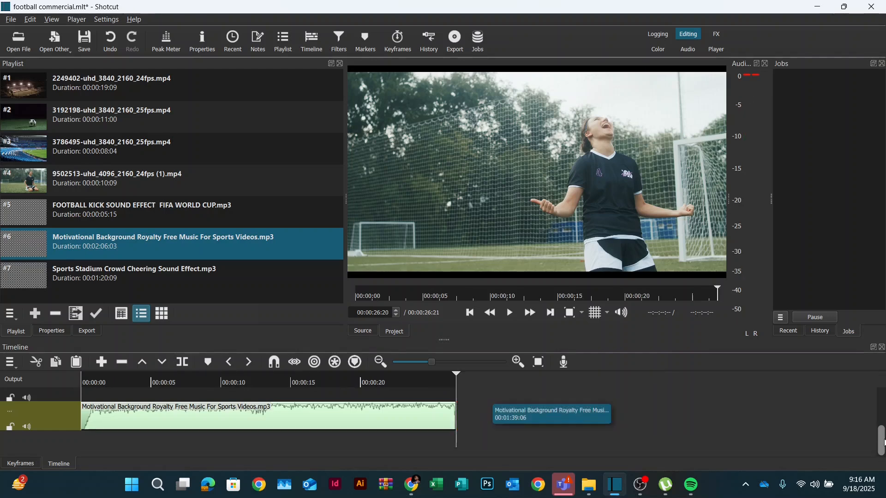
- Play the commercial from the beginning to preview the video with the trimmed music
scroll(884, 443, "up", 3)
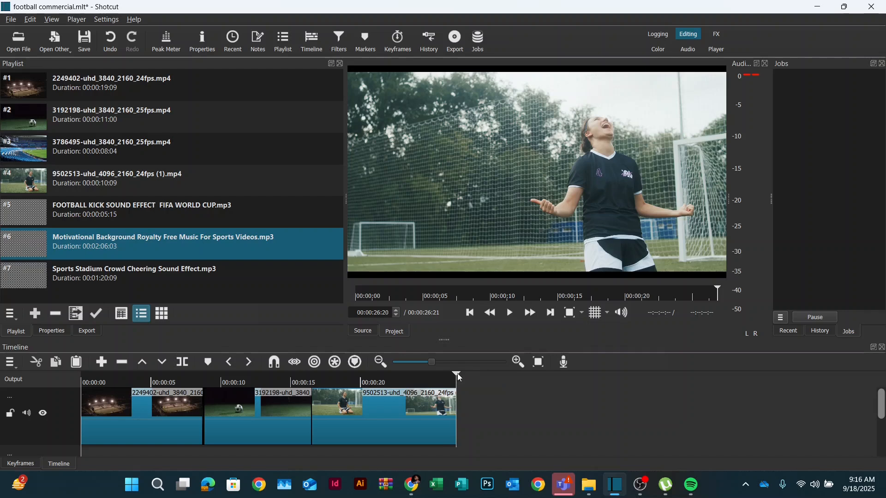
left_click(470, 313)
left_click(470, 314)
left_click(471, 314)
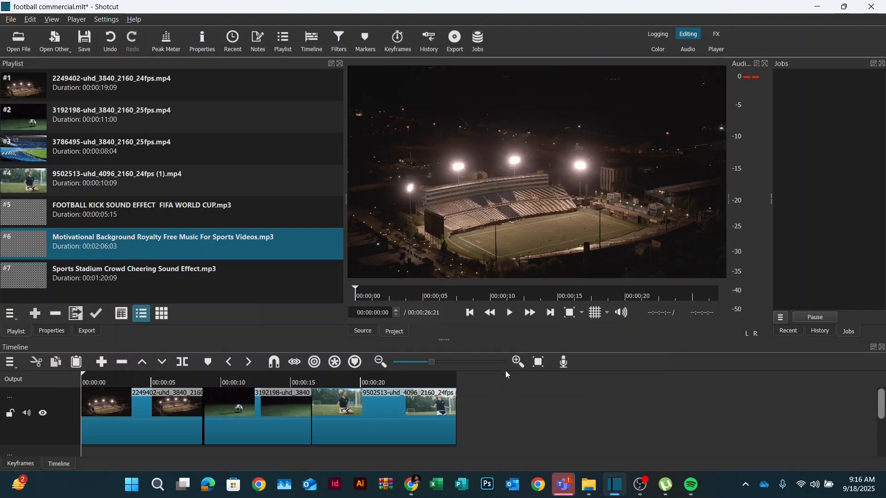
left_click(516, 314)
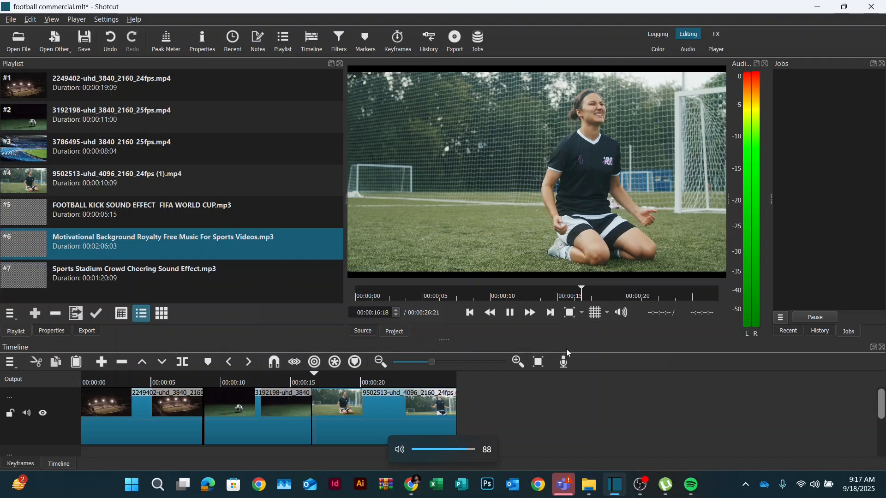
key("End")
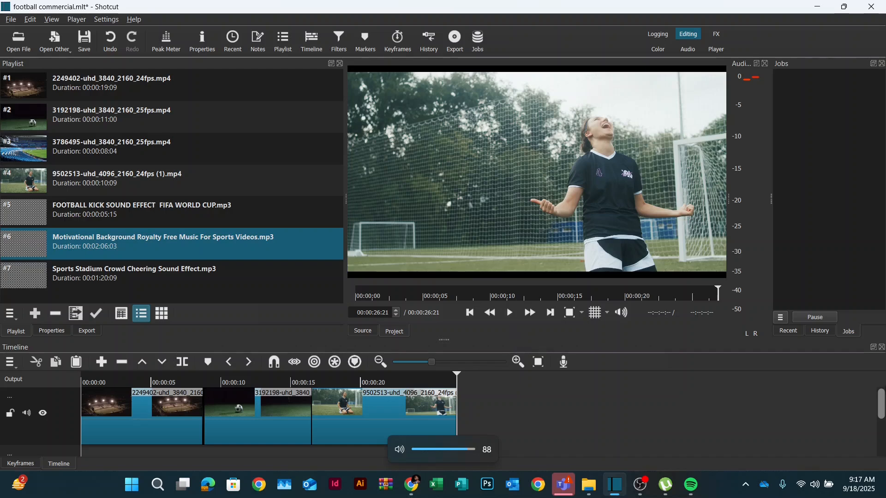
- Place the FOOTBALL KICK SOUND EFFECT FIFA WORLD CUP clip on the empty audio track around 15 seconds
scroll(882, 406, "down", 3)
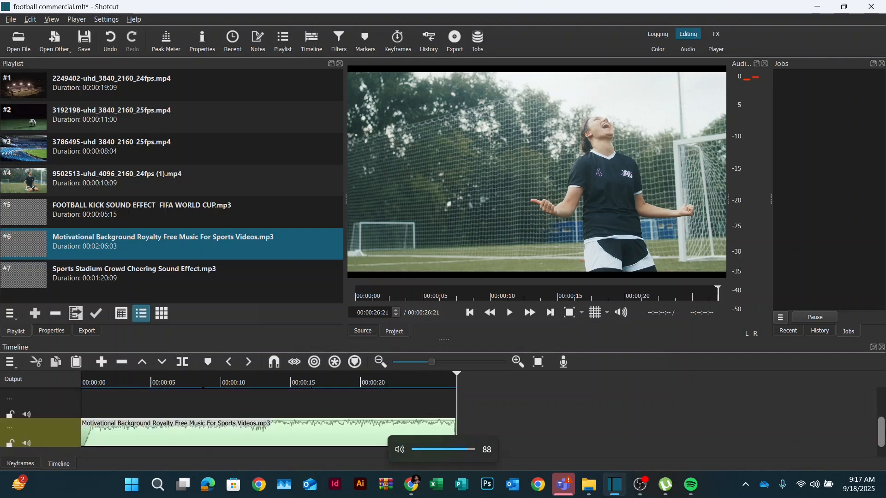
scroll(882, 415, "down", 3)
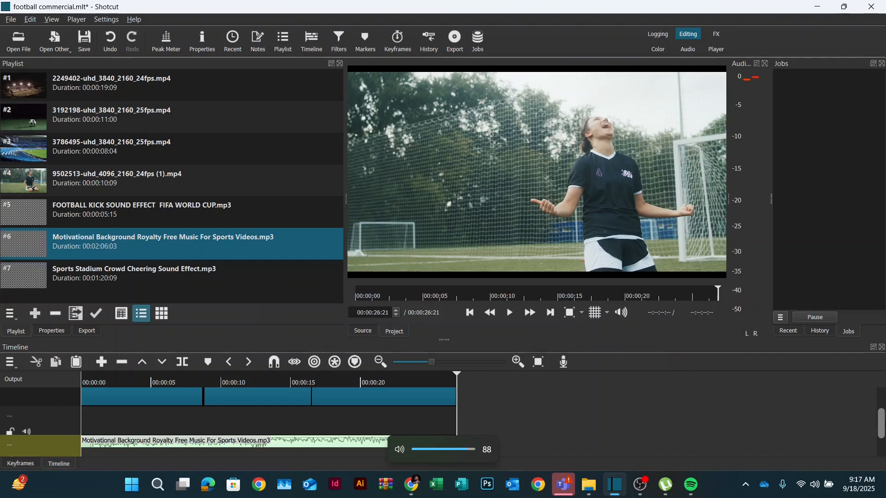
left_click(103, 214)
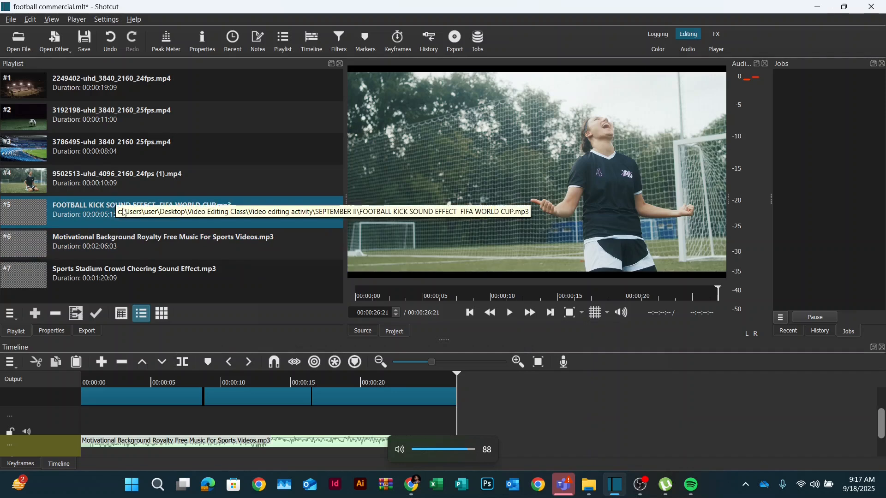
left_click_drag(124, 212, 437, 420)
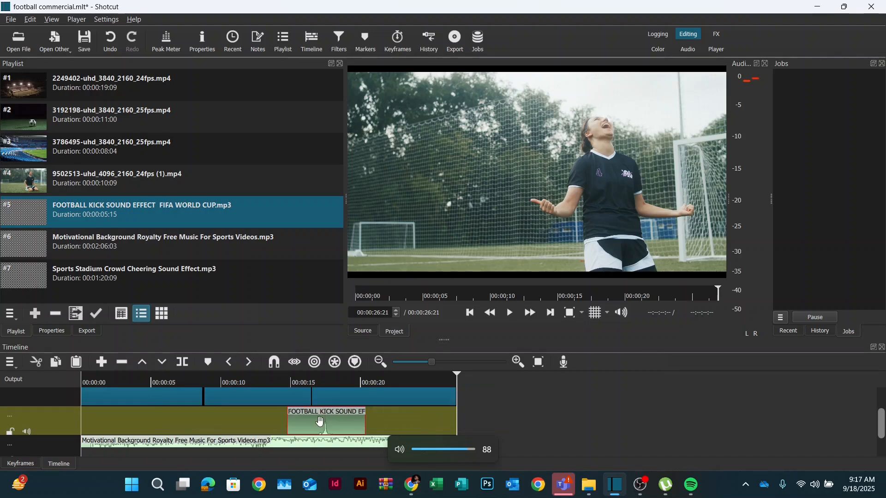
- Move the kick sound effect so its impact peak lines up with the ball kick at about 00:00:10:15
left_click(193, 375)
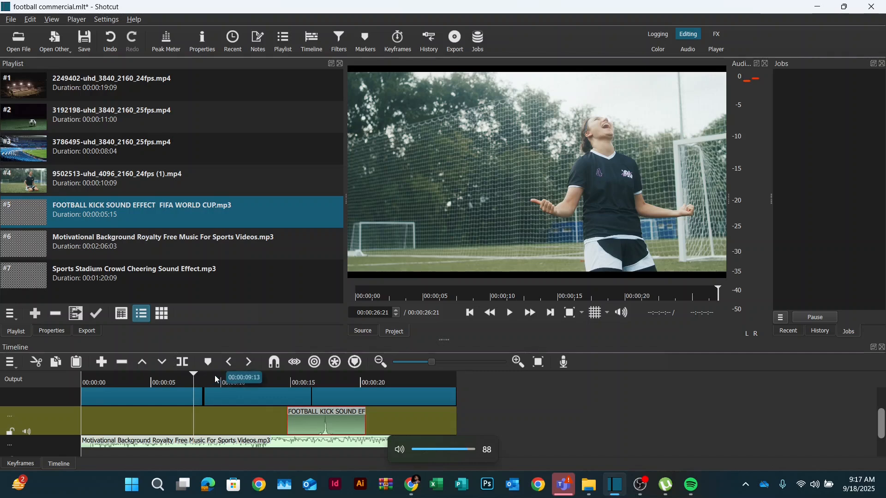
left_click(230, 383)
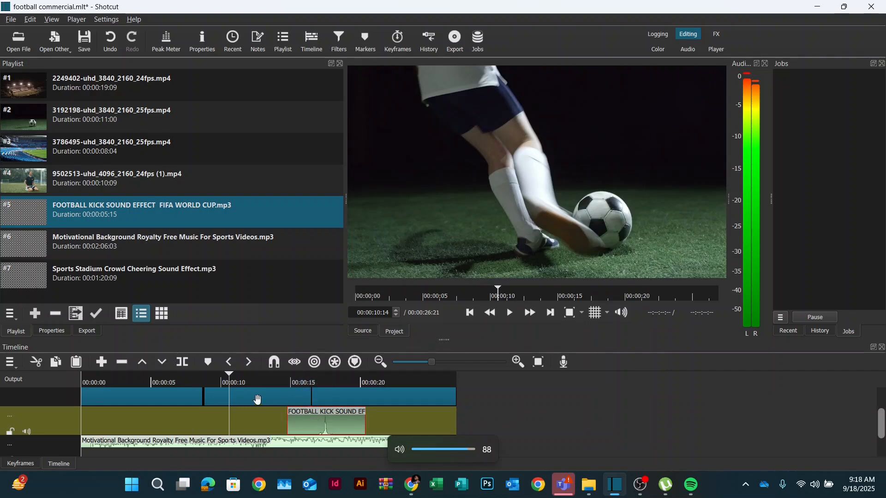
key("space")
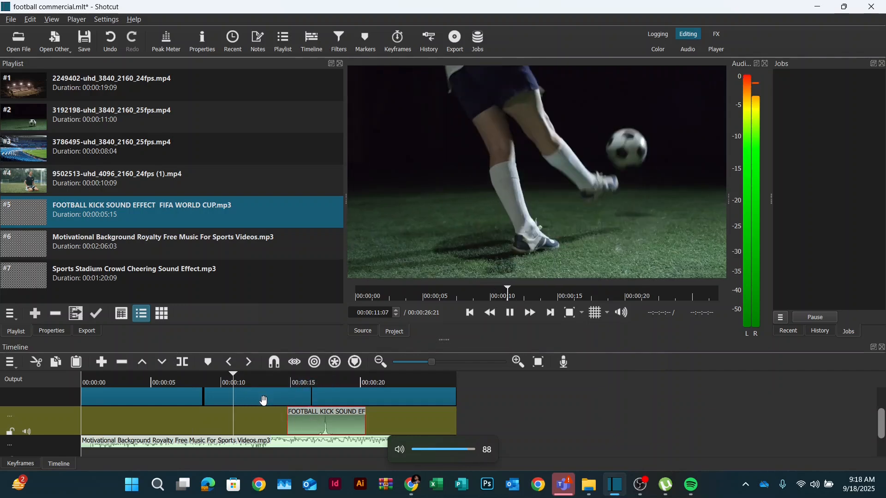
left_click(237, 382)
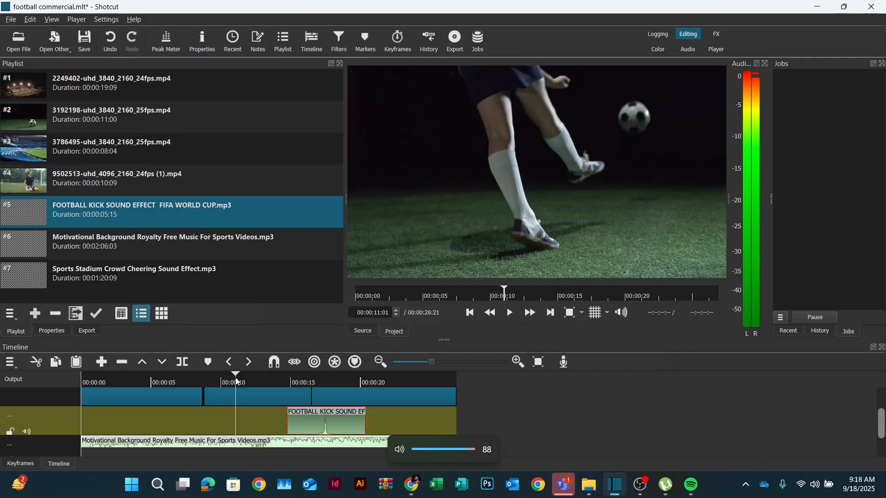
left_click(233, 383)
left_click(230, 382)
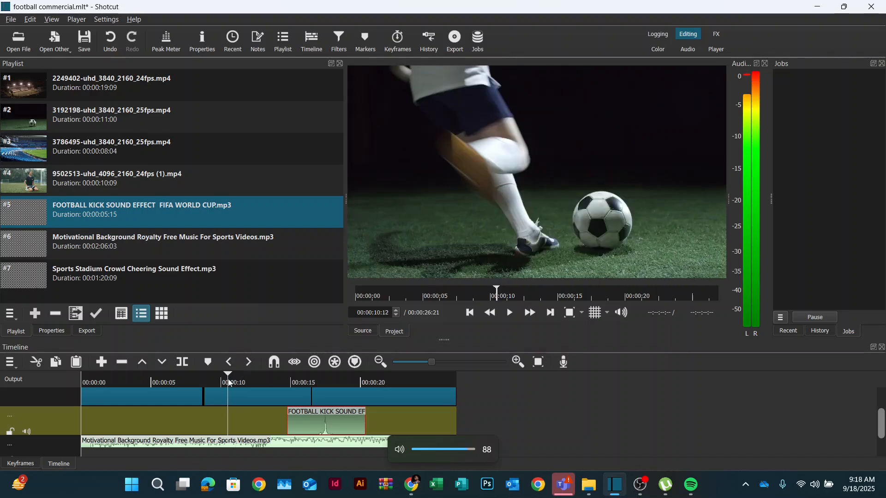
left_click_drag(443, 363, 483, 377)
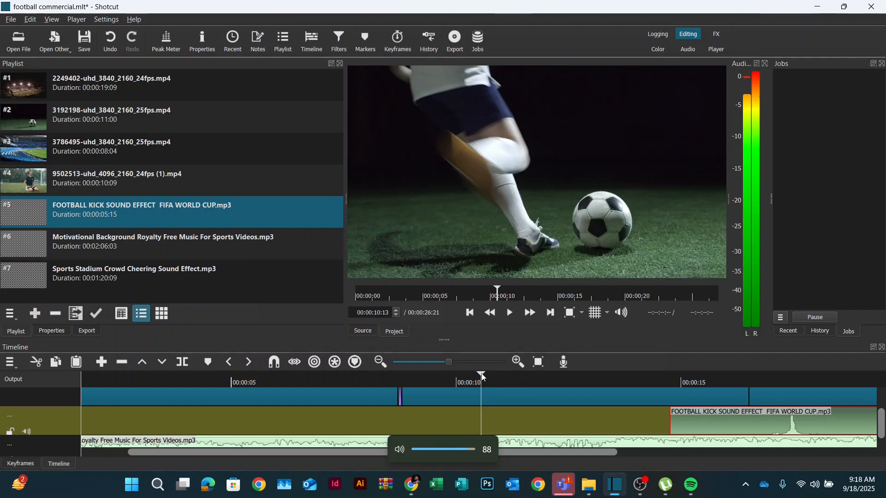
left_click(484, 374)
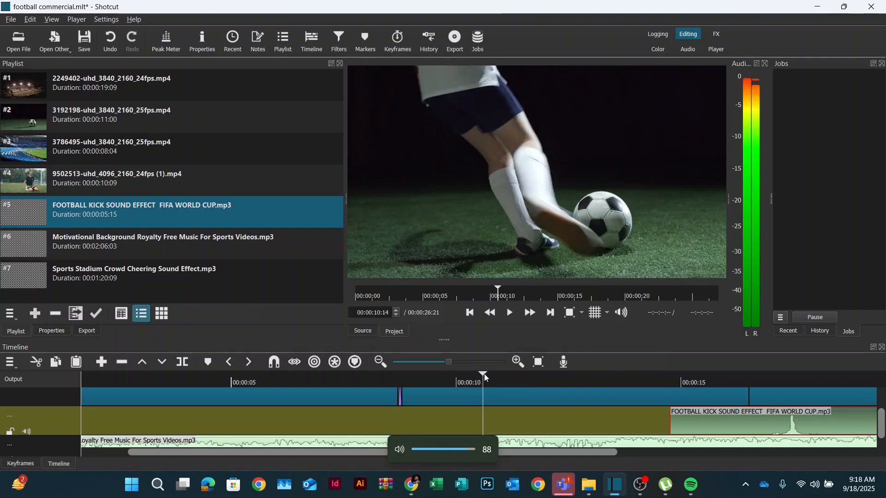
key("Right")
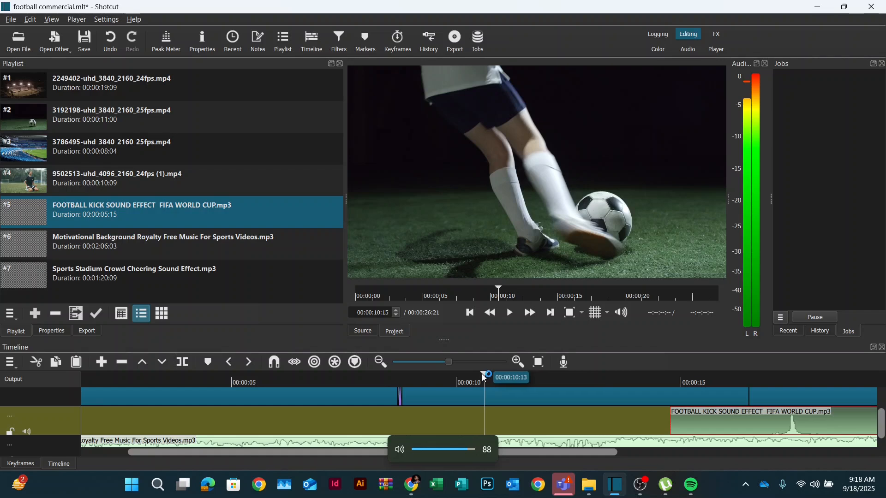
key("Left")
key("Right")
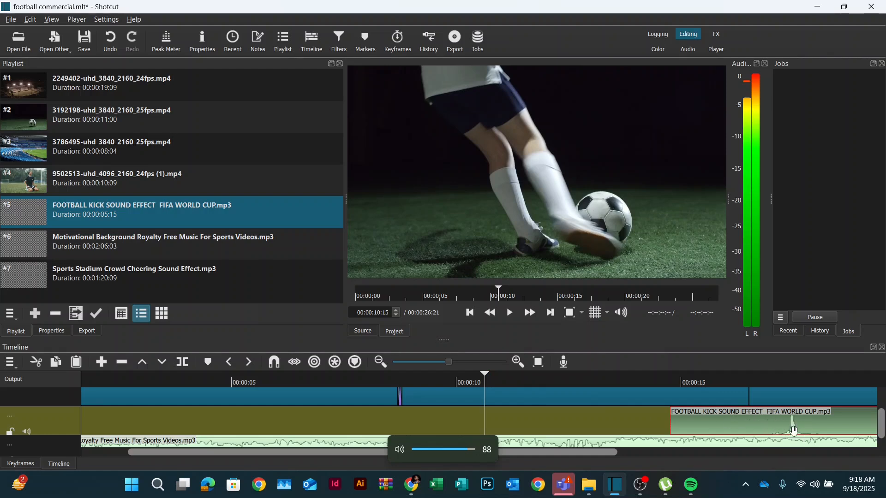
left_click_drag(810, 428, 506, 424)
left_click(442, 362)
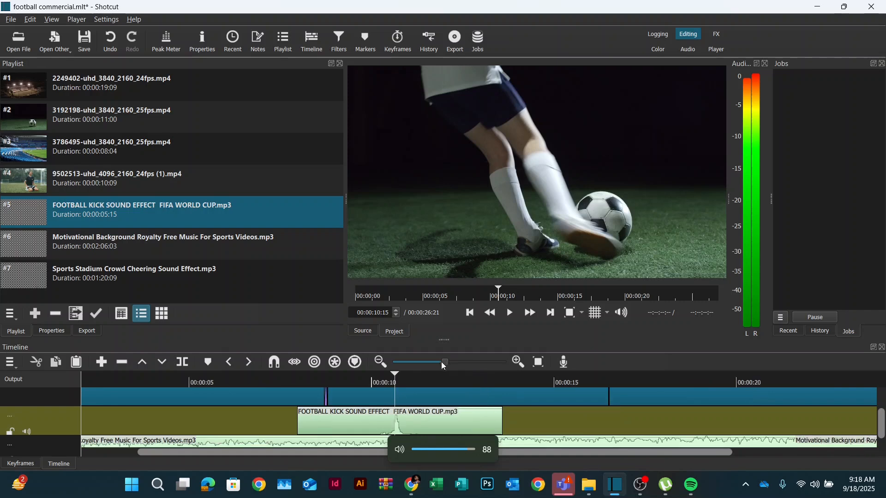
- Play back the timeline around the kick and the final clip to check the sound timing
left_click(431, 377)
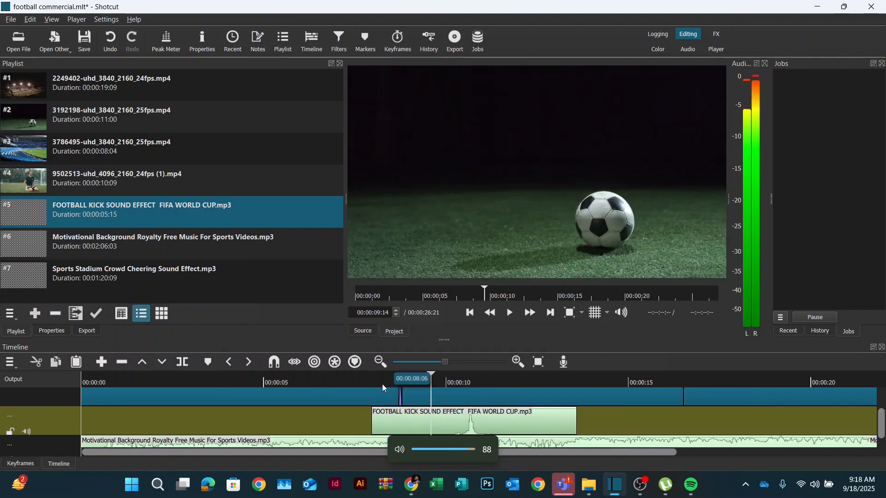
left_click(382, 384)
key("space")
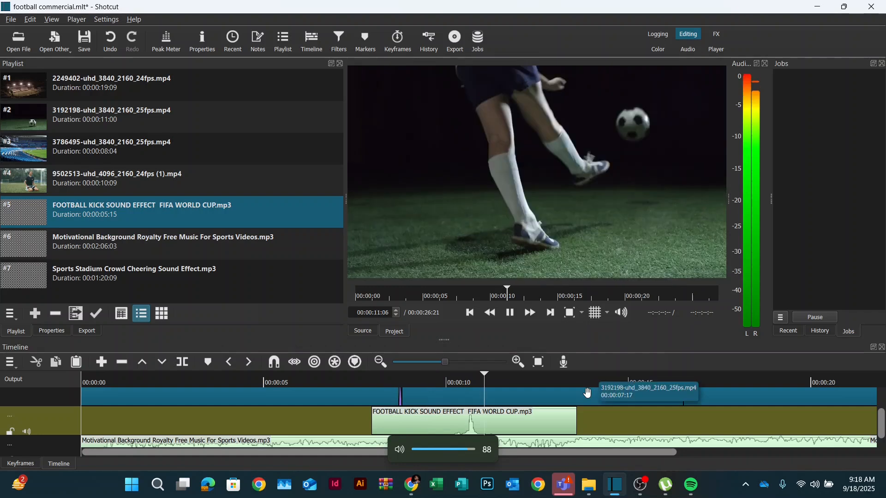
left_click(590, 394)
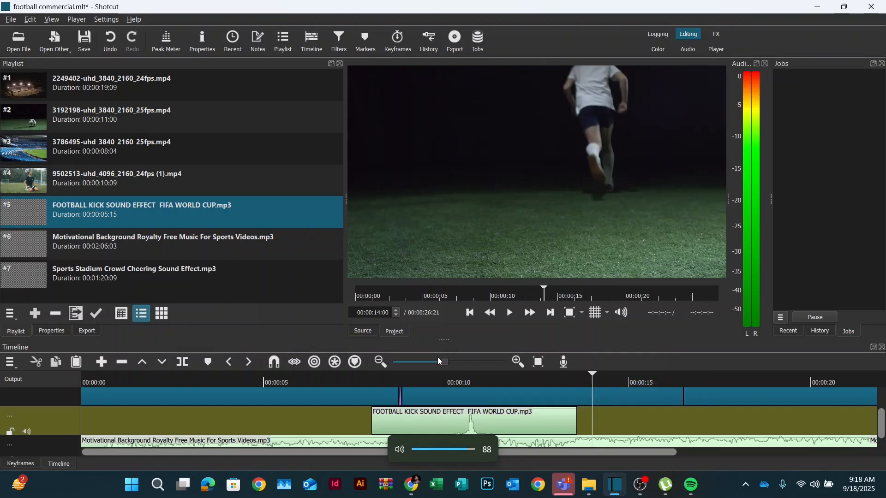
left_click_drag(444, 363, 425, 361)
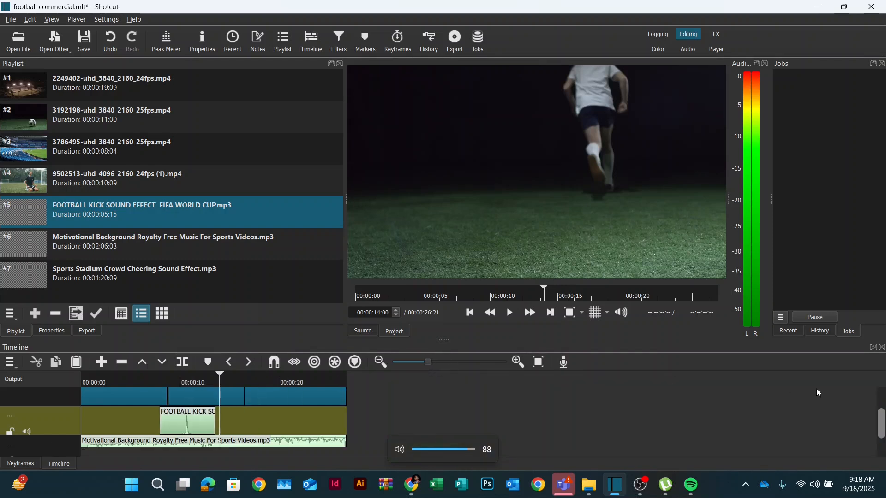
mouse_move(881, 411)
left_mouse_down()
mouse_move(881, 393)
mouse_move(880, 405)
left_mouse_up()
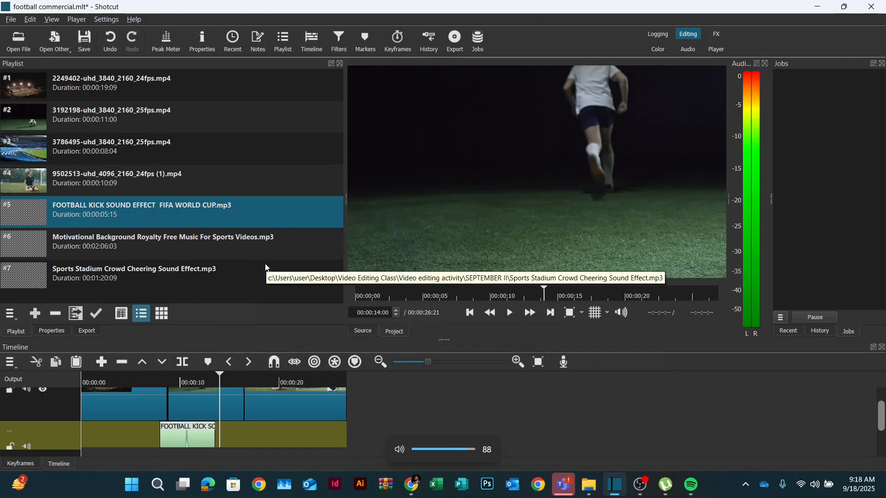
left_click(247, 381)
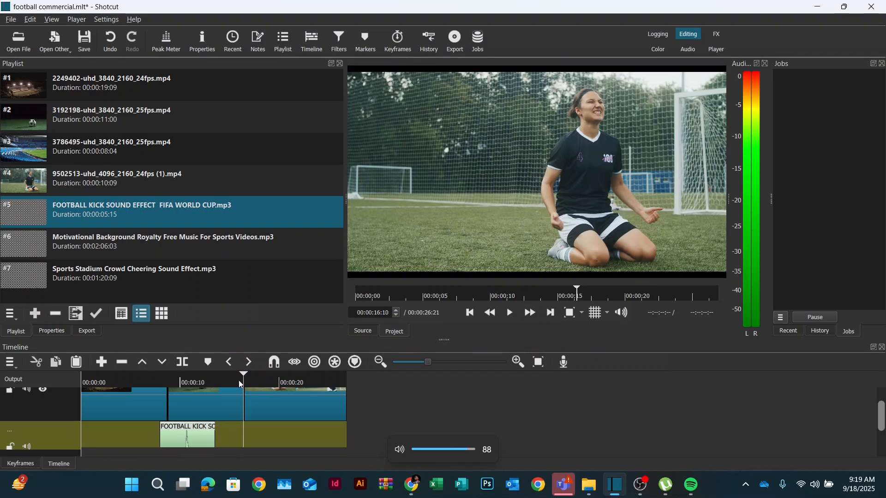
key("space")
key("space")
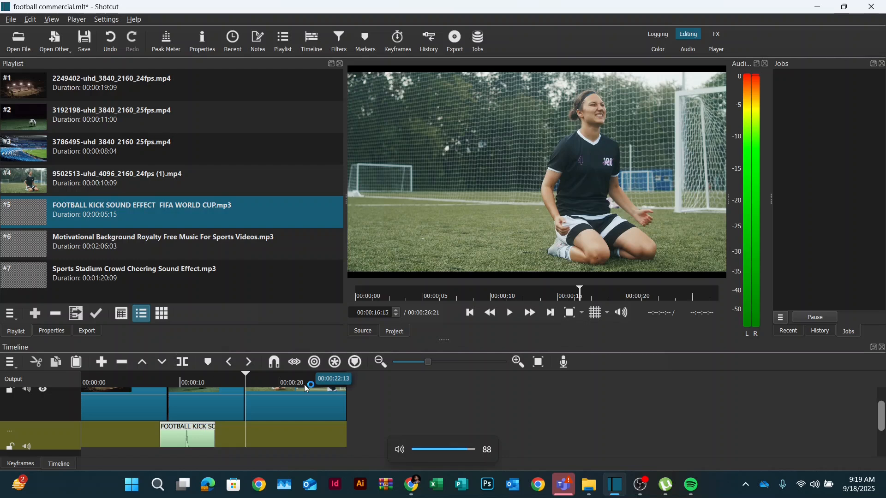
- Place the Sports Stadium Crowd Cheering Sound Effect clip on the audio track right after the kick sound, starting around 14 seconds
left_click(161, 244)
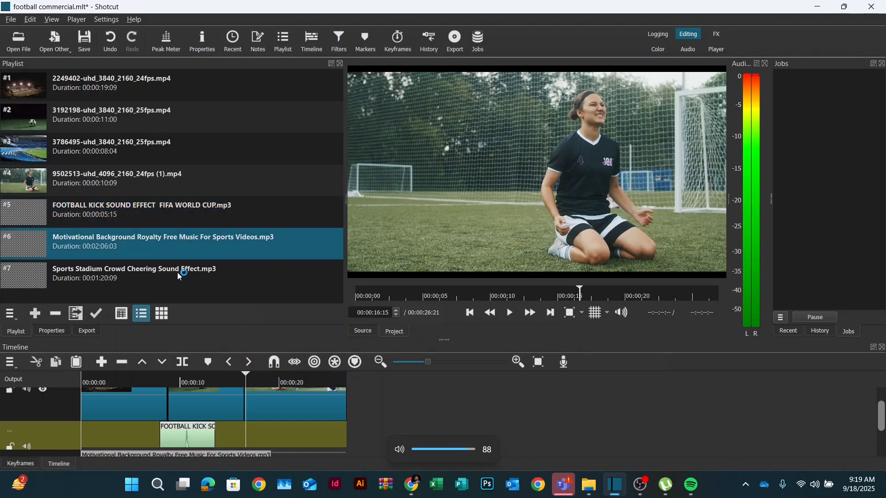
left_click(162, 278)
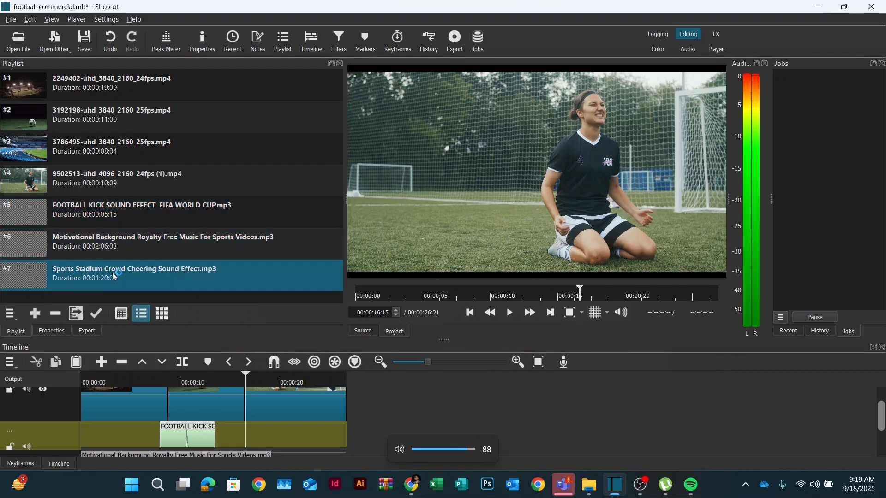
left_click_drag(161, 276, 538, 400)
left_click_drag(320, 433, 273, 433)
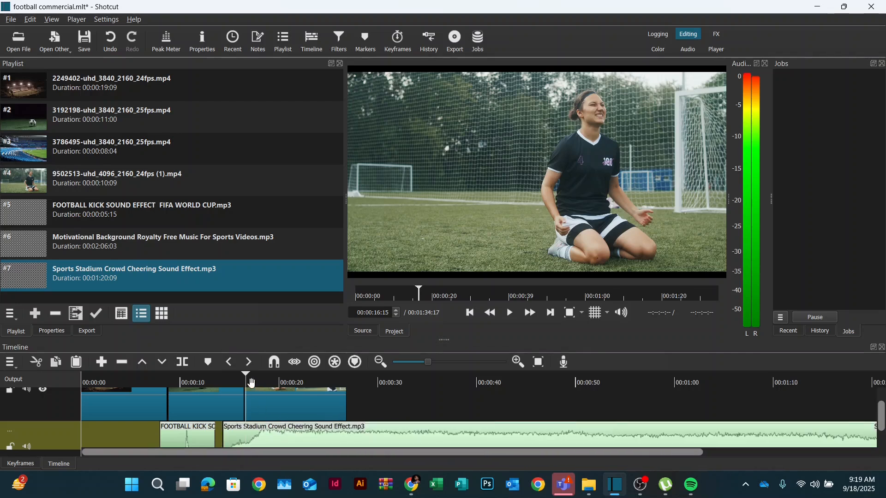
- Play the timeline from about 14 seconds to hear the crowd cheering over the final clip
left_click(220, 381)
key("space")
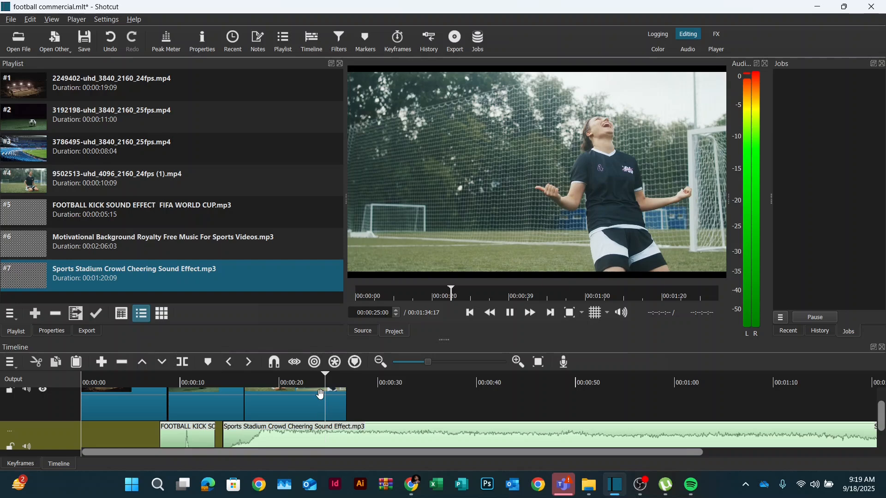
key("space")
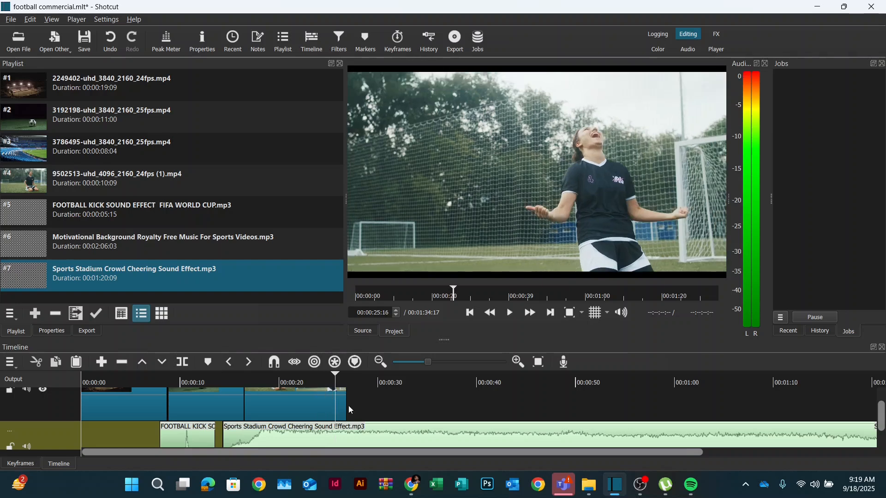
- Split the crowd cheering clip at the end of the video and delete the excess portion
left_click(366, 427)
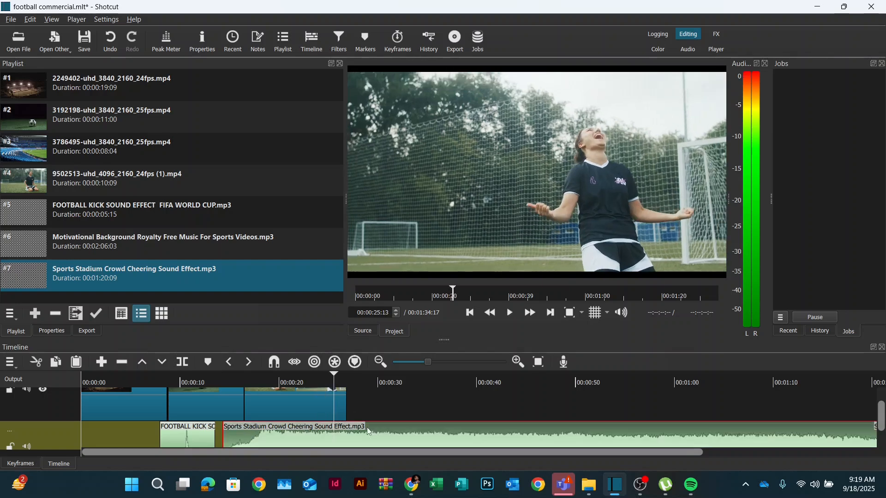
left_click(347, 384)
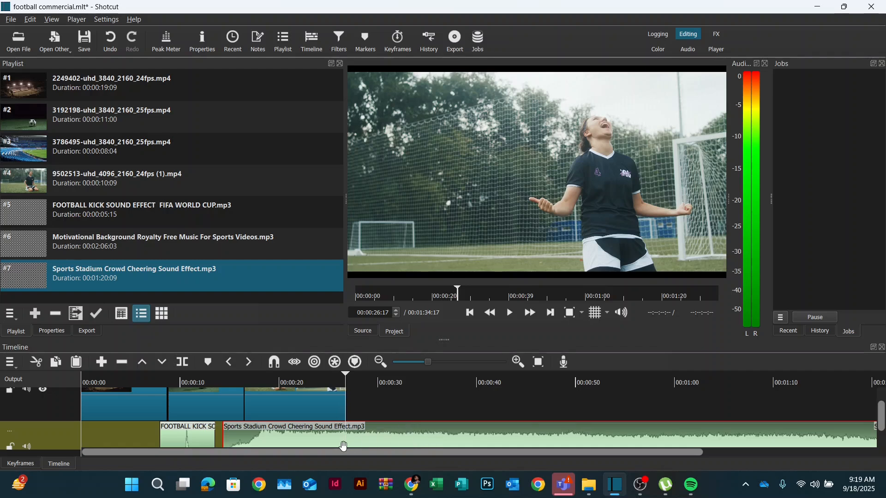
left_click(182, 362)
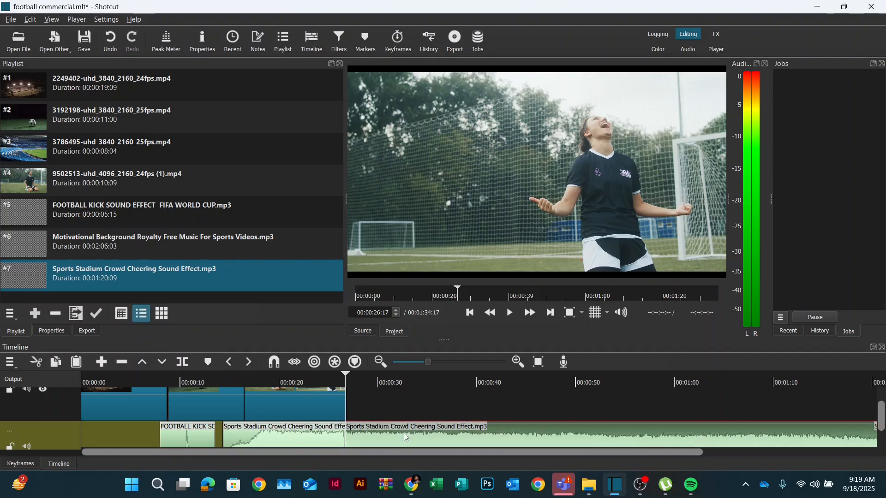
key("Delete")
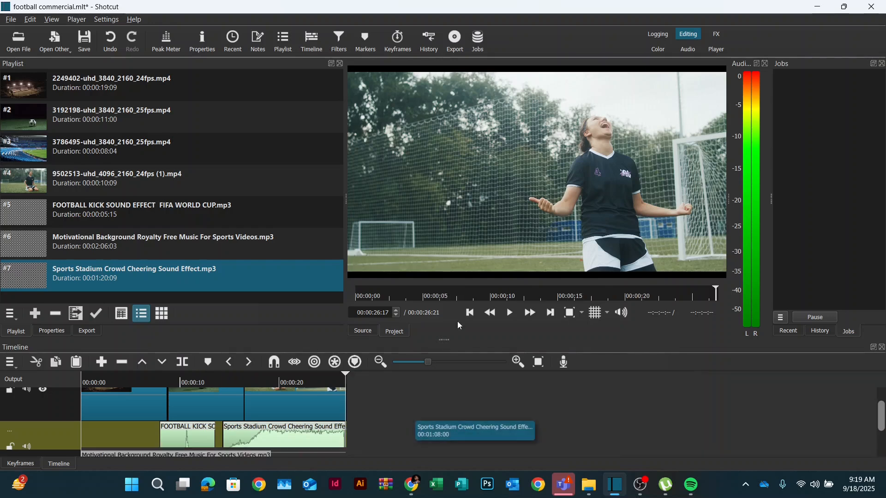
- Play the commercial from the beginning to preview the combined audio
left_click(470, 314)
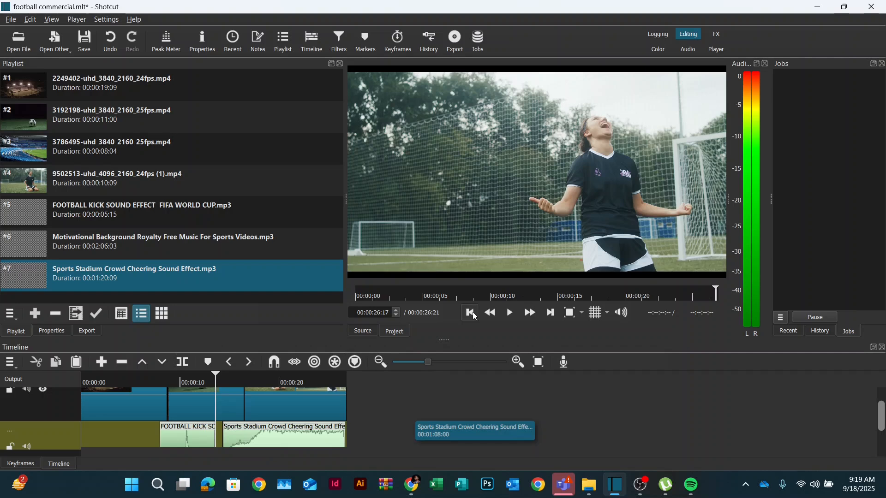
left_click(474, 315)
left_click(474, 315)
key("space")
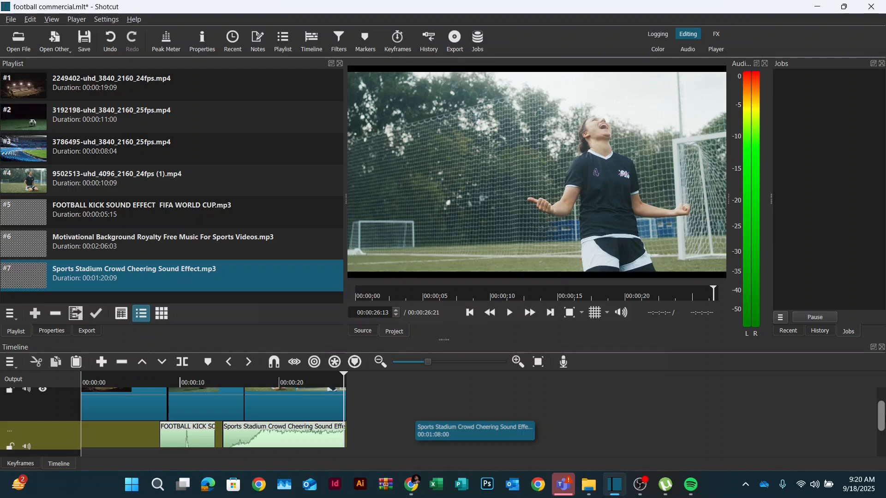
- Add a Gain / Volume audio filter to the background music clip and set its level to -8.0 dB
scroll(213, 415, "down", 3)
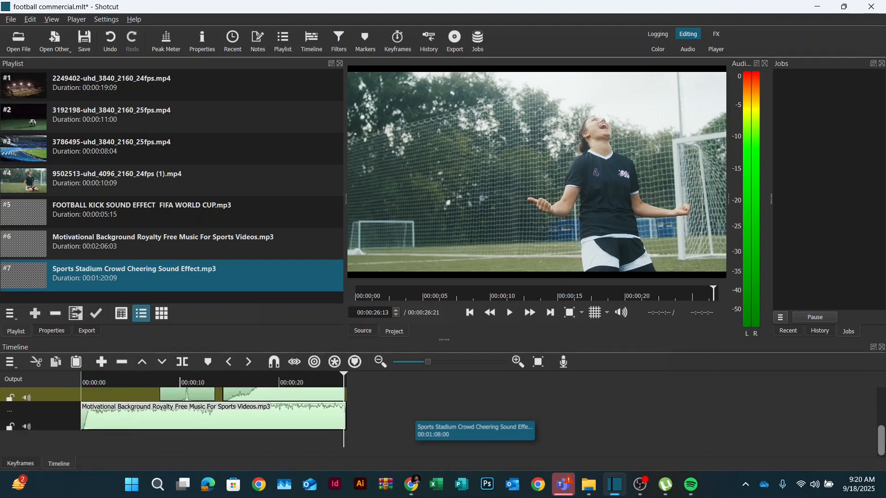
left_click(131, 428)
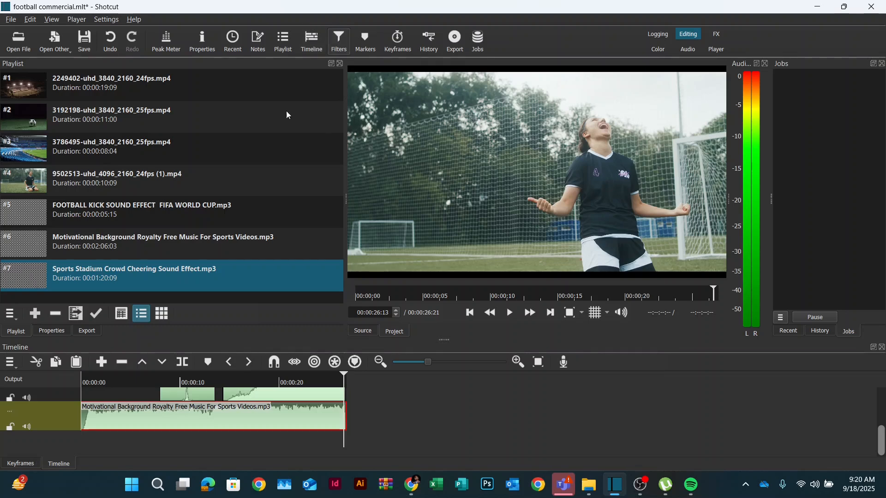
left_click(333, 51)
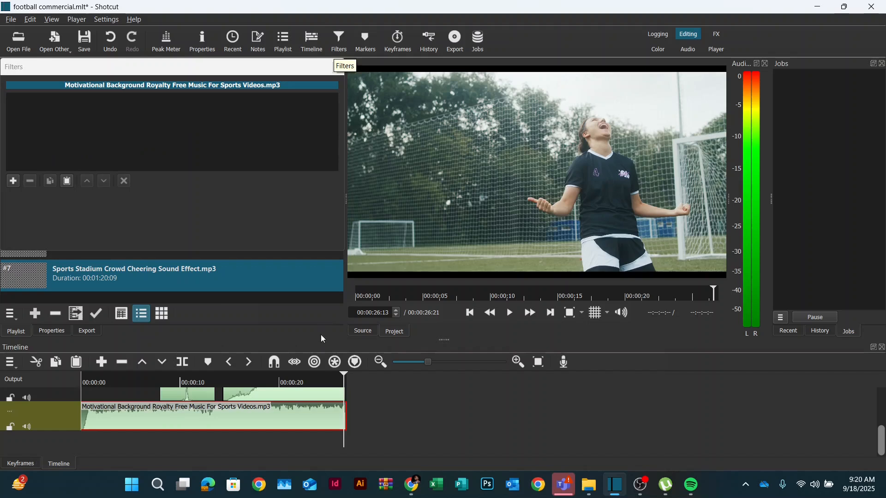
left_click(13, 182)
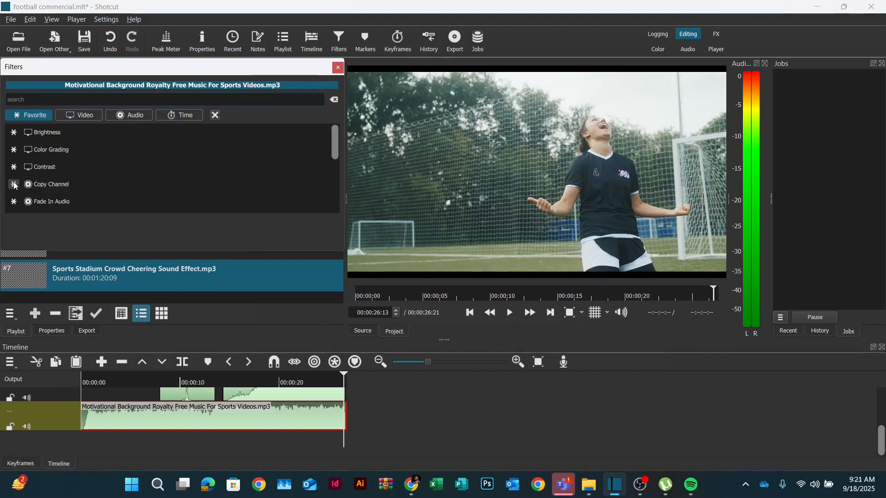
left_click(128, 116)
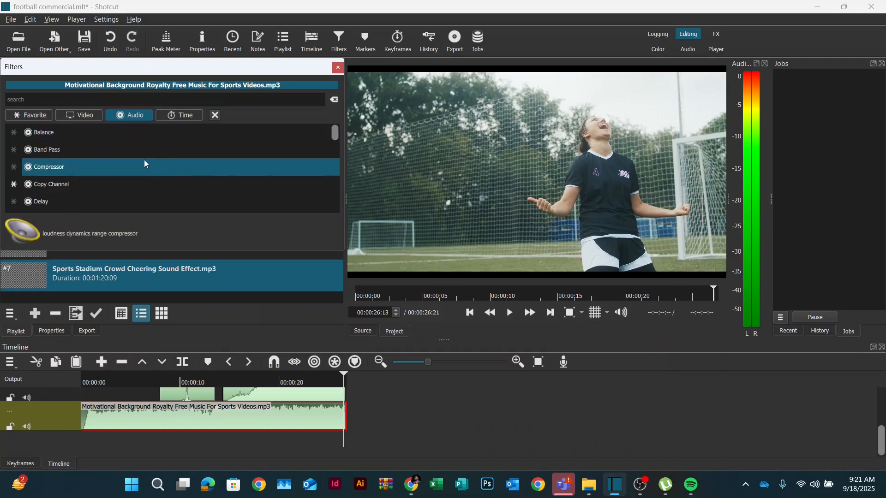
left_click_drag(331, 132, 330, 164)
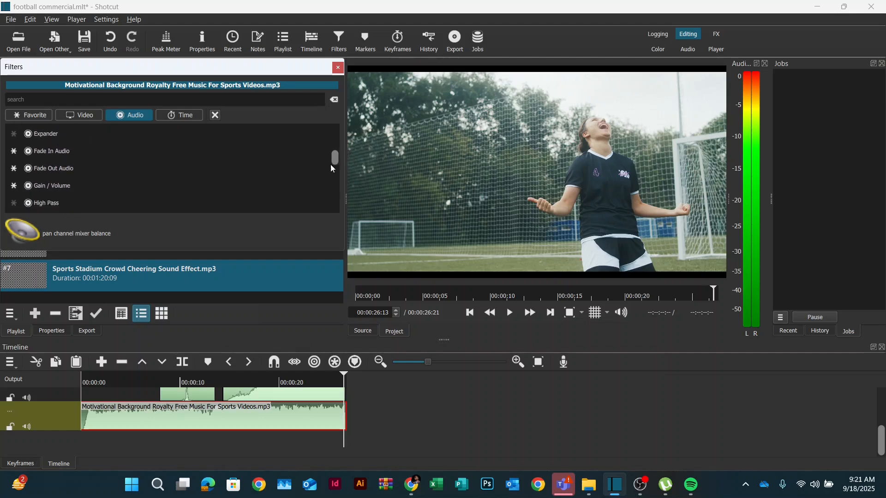
left_click(89, 190)
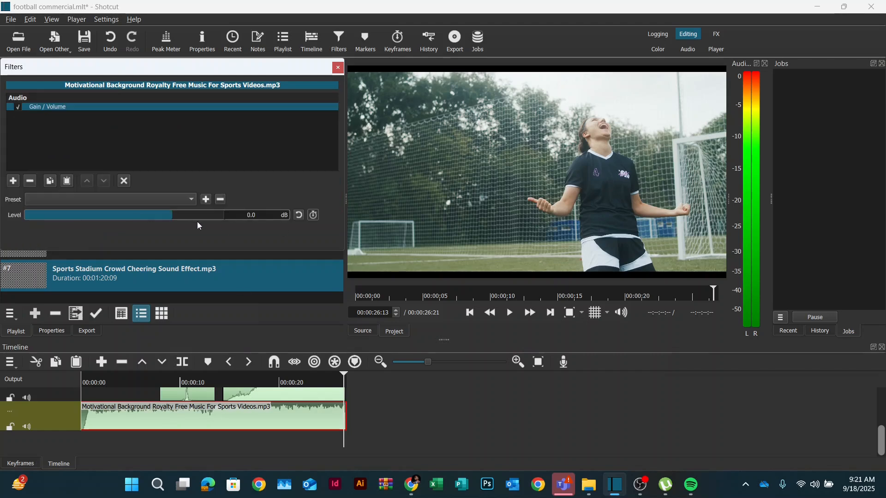
mouse_move(173, 215)
left_mouse_down()
mouse_move(164, 214)
mouse_move(209, 211)
mouse_move(144, 218)
mouse_move(157, 218)
left_mouse_up()
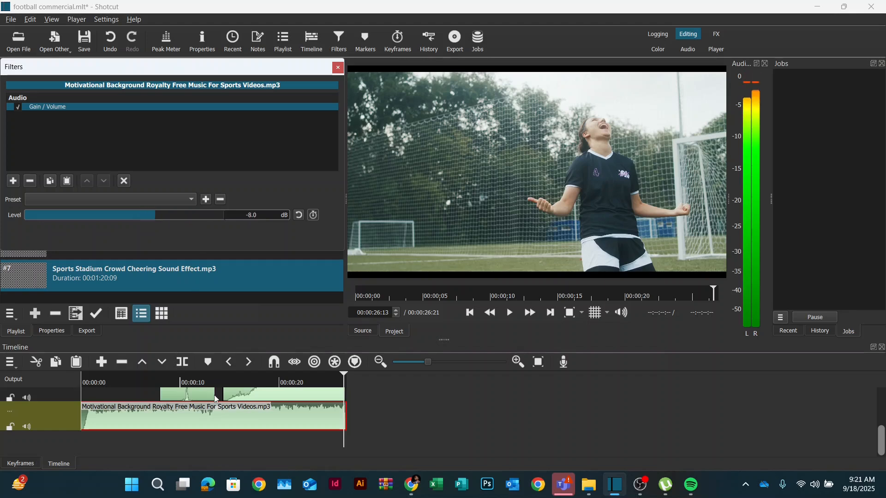
- Play the timeline from near the start to check the lowered music volume
left_click_drag(343, 376, 101, 390)
key("space")
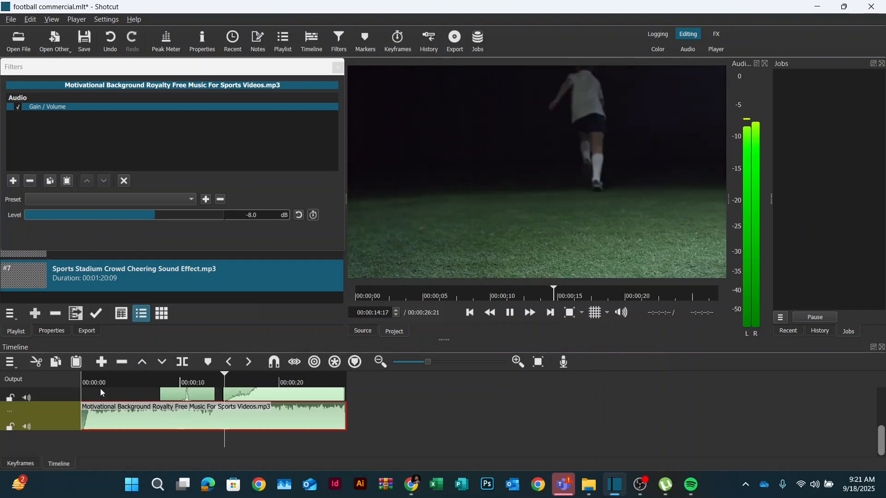
key("space")
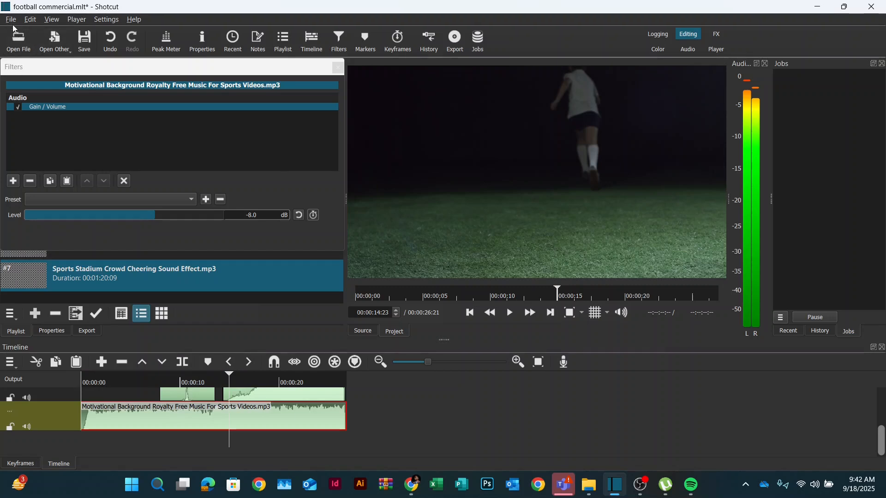
- Open the video export panel and choose the YouTube stock preset
left_click(11, 19)
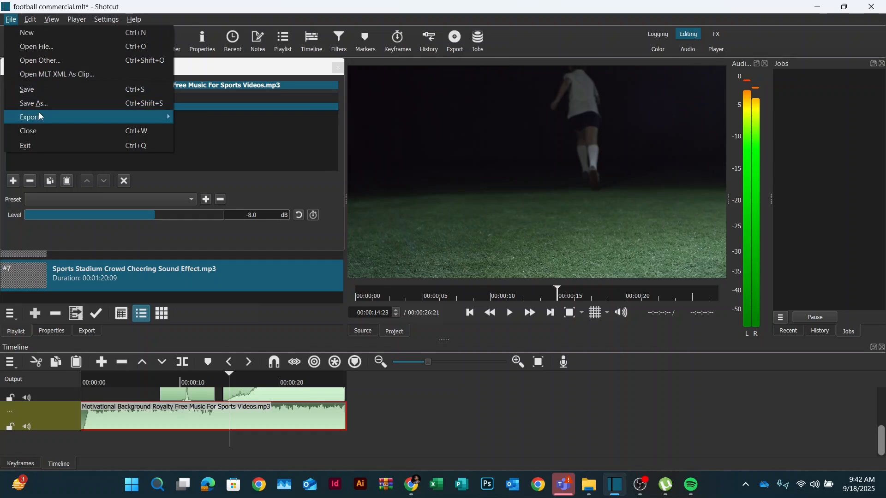
mouse_move(40, 116)
left_click(228, 131)
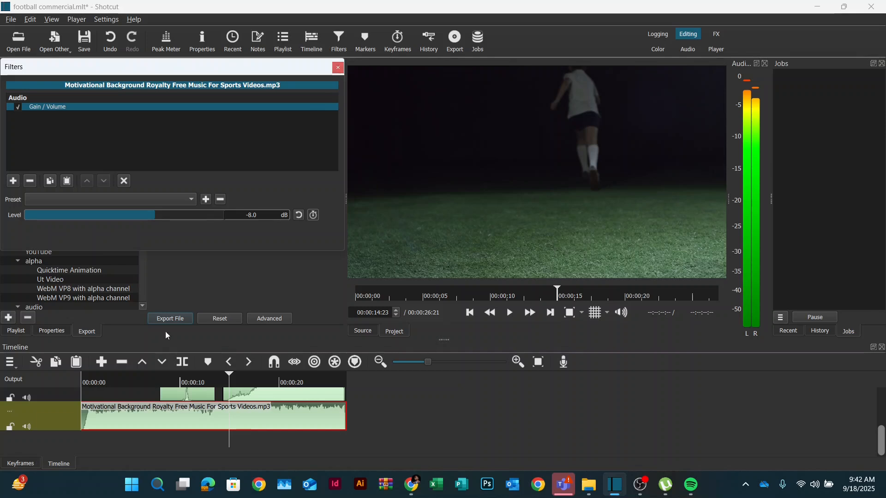
scroll(144, 309, "down", 3)
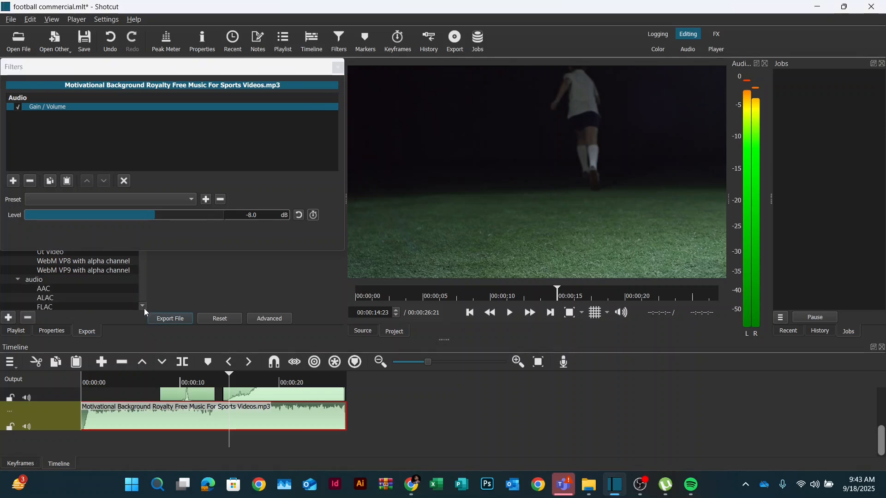
scroll(144, 308, "down", 4)
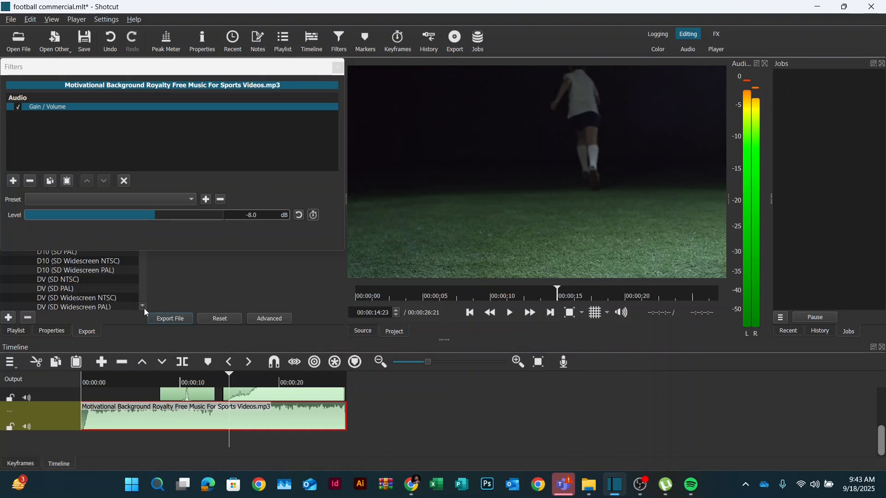
scroll(144, 308, "down", 5)
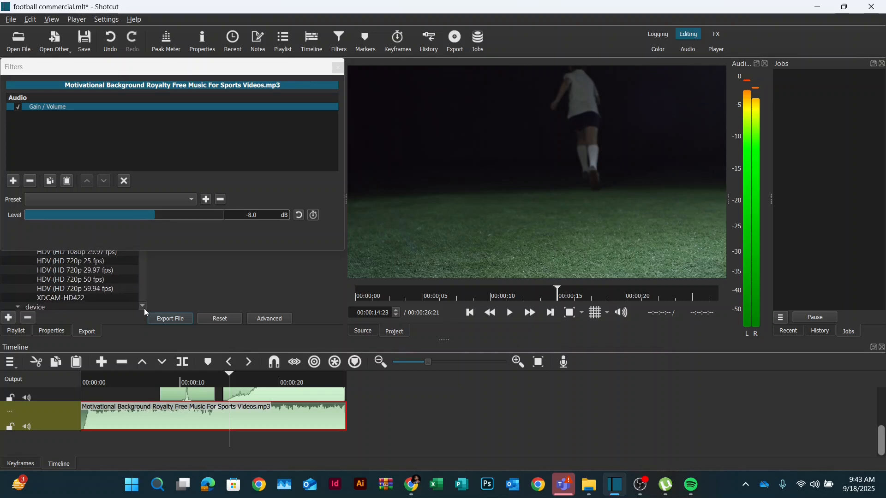
scroll(144, 308, "down", 5)
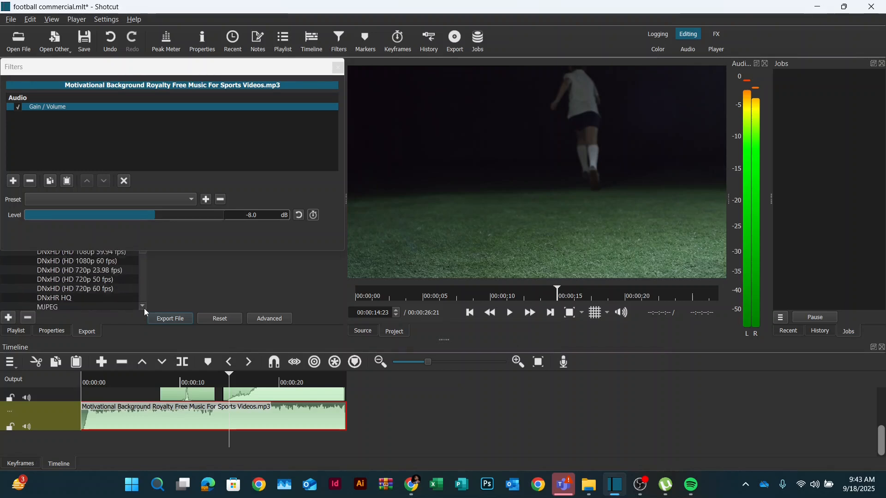
scroll(144, 308, "down", 1)
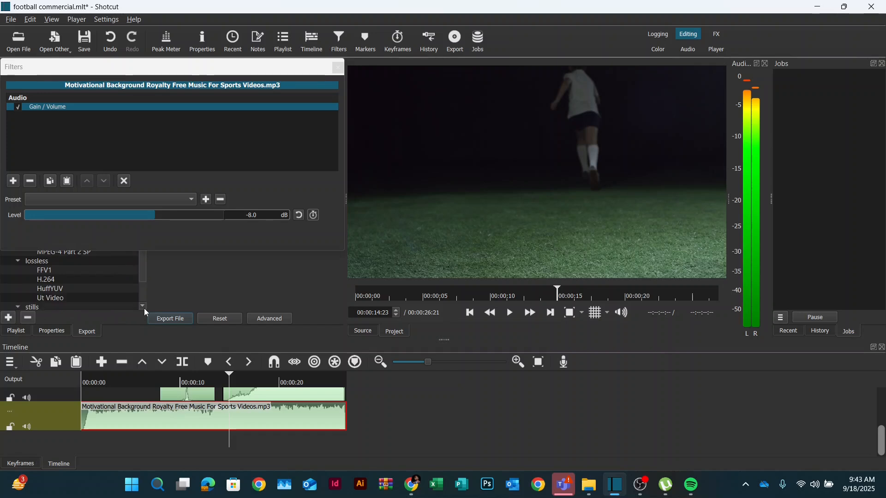
left_click(338, 68)
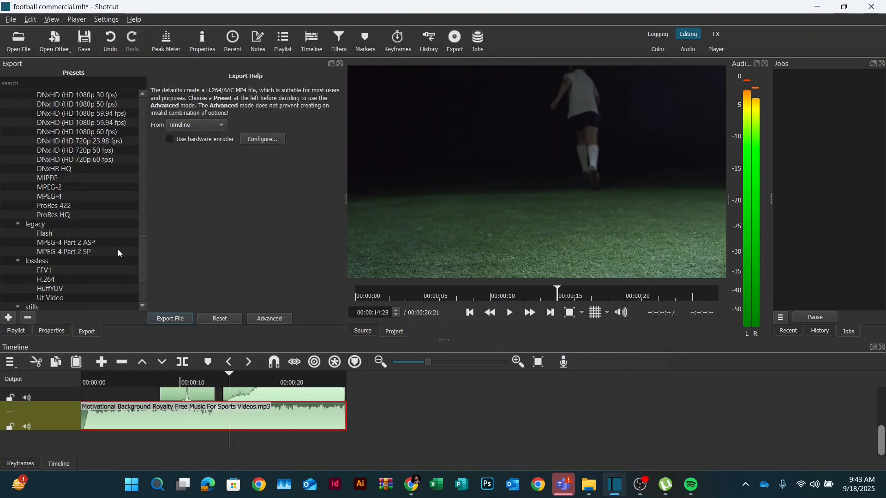
left_click_drag(145, 258, 144, 83)
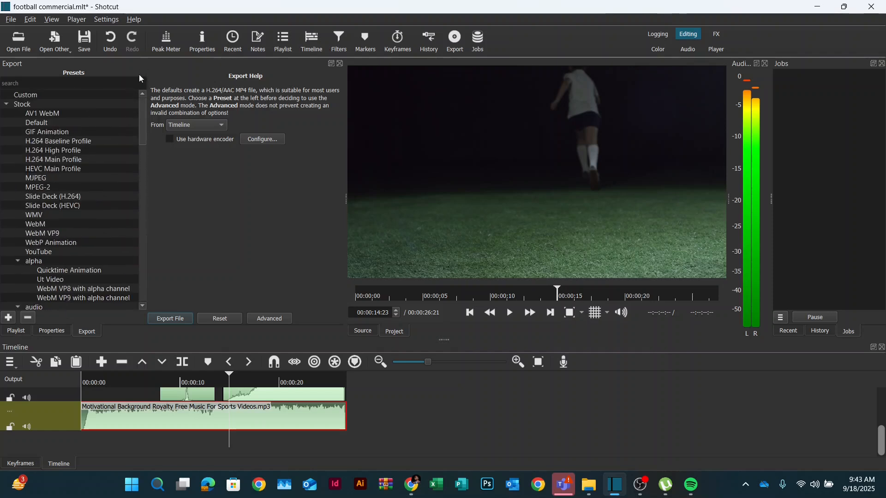
left_click(45, 255)
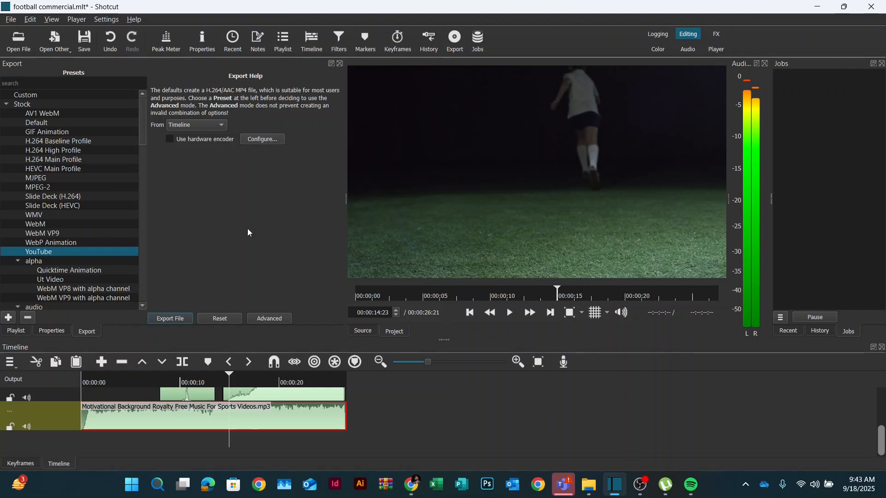
- Export the timeline as football commercial.mp4 into the 2025 VIDEO EDITING CLASS folder and check the export job
left_click(170, 318)
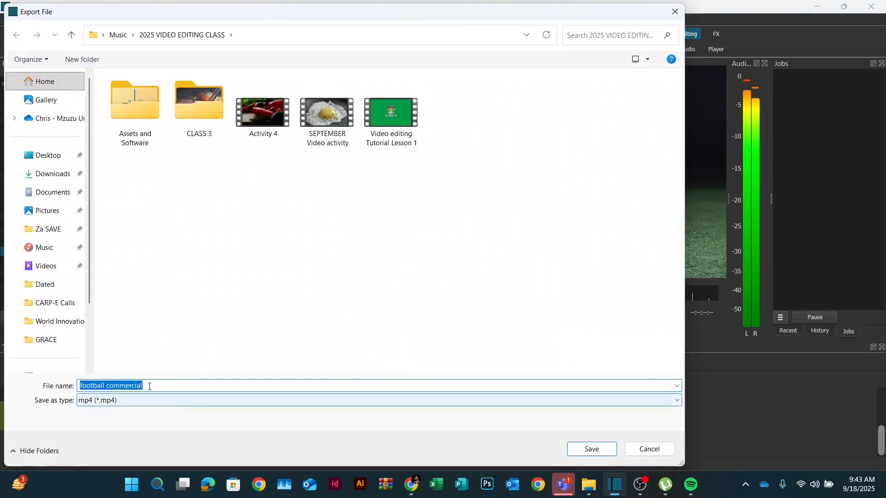
left_click(150, 386)
left_click(587, 449)
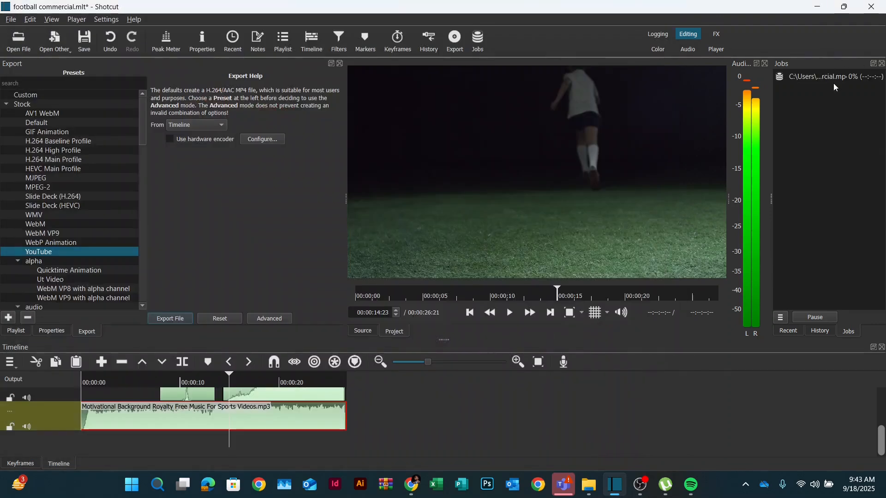
left_click(810, 78)
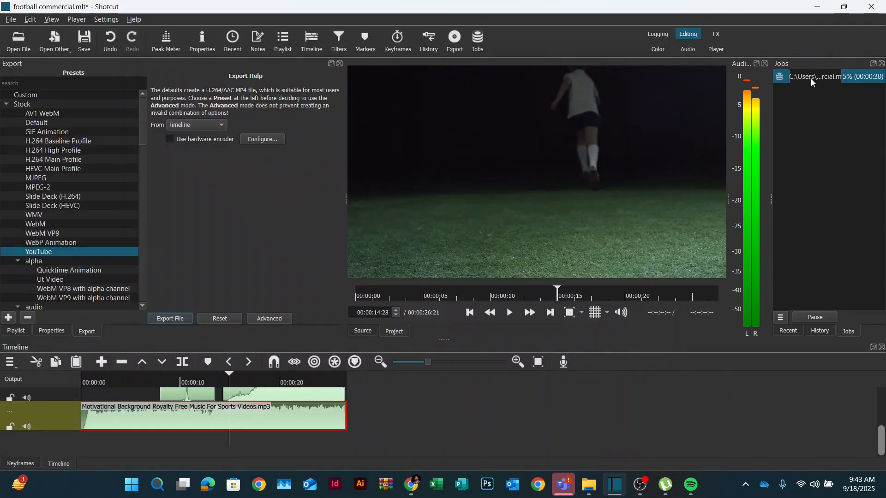